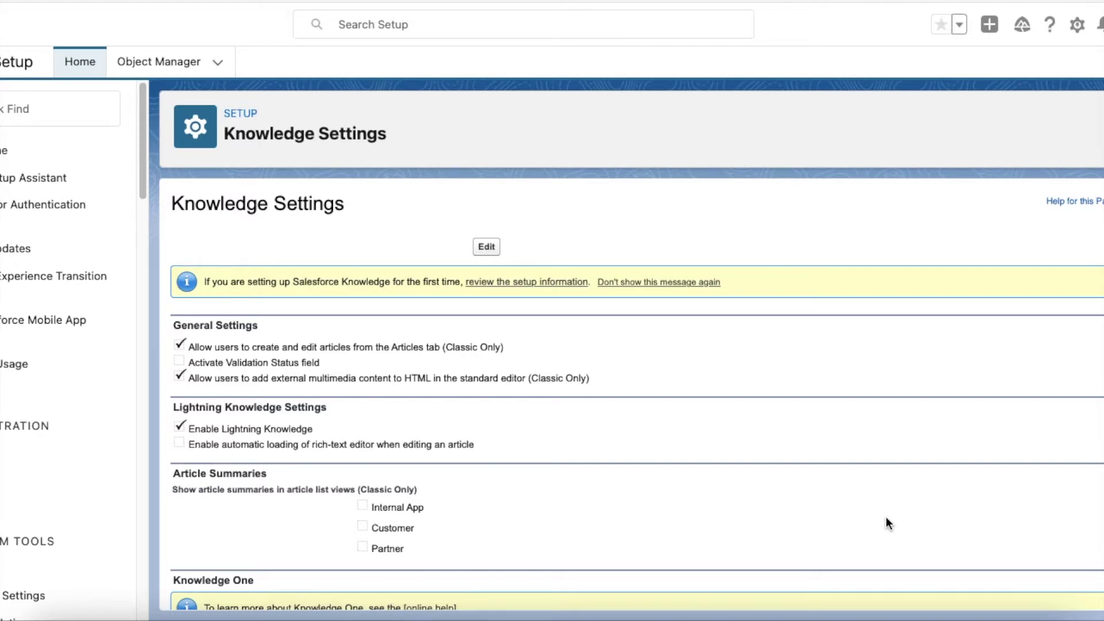
# Locate Knowledge Settings in the setup tree and verify the Enable Lightning Knowledge setting
pyautogui.scroll(-12, 37, 353)
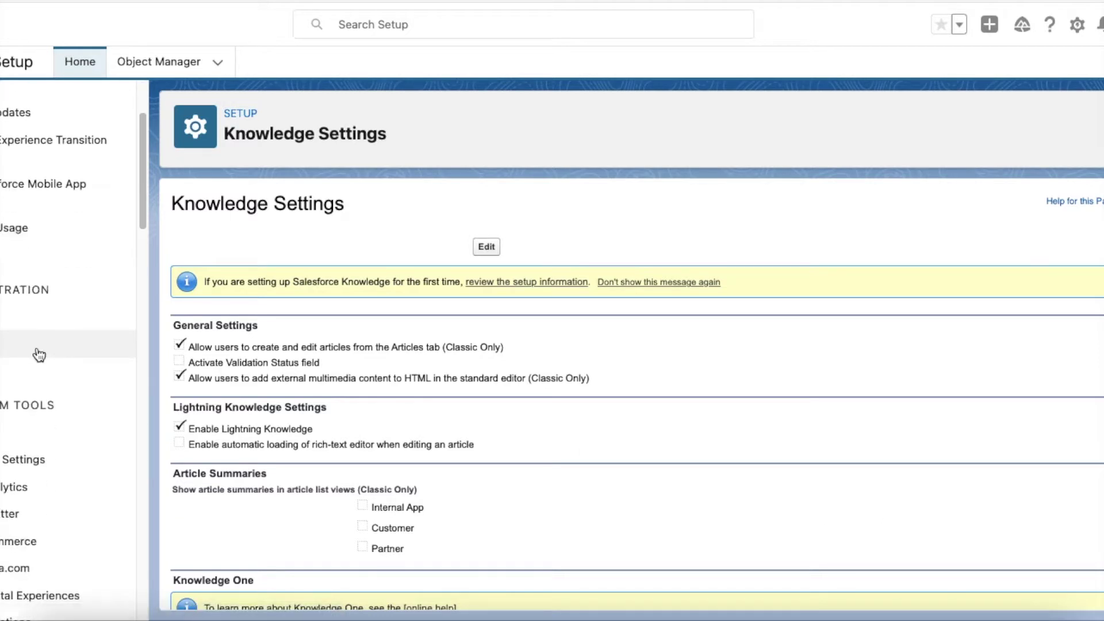
pyautogui.scroll(-8, 38, 355)
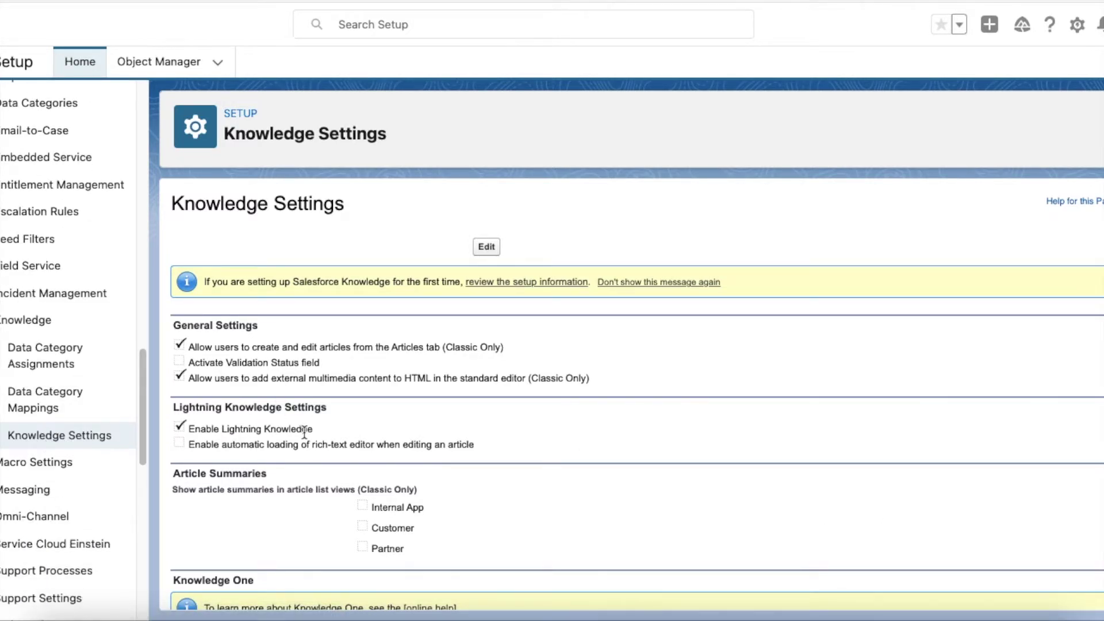
pyautogui.moveTo(195, 432); pyautogui.dragTo(331, 437)
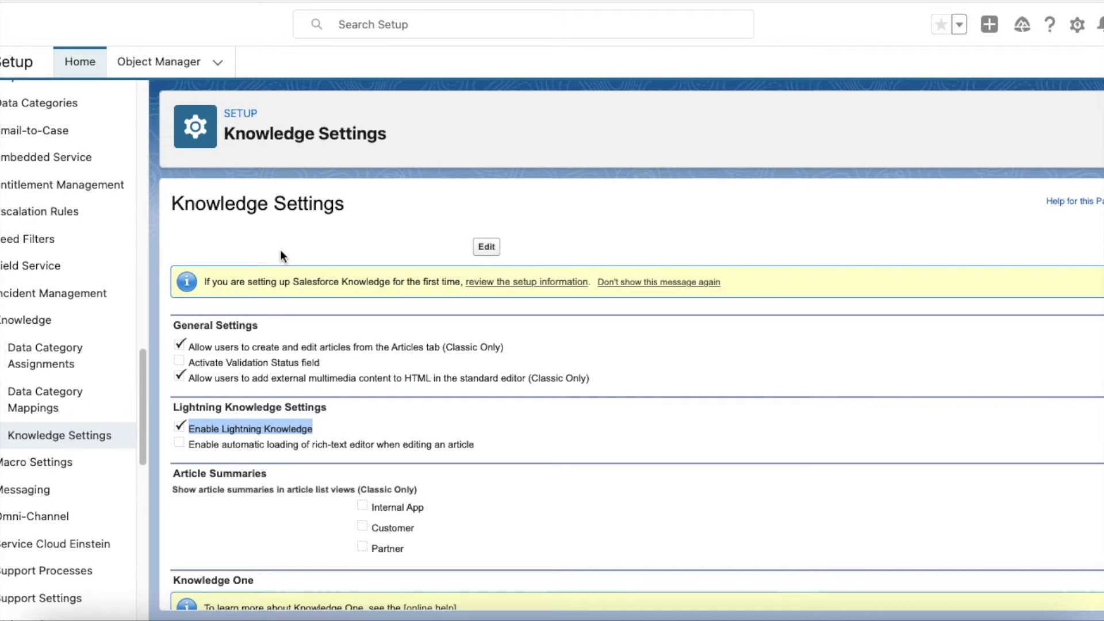
# Open Data Category Setup and review the active category groups FAQ and Sample
pyautogui.press('Return')
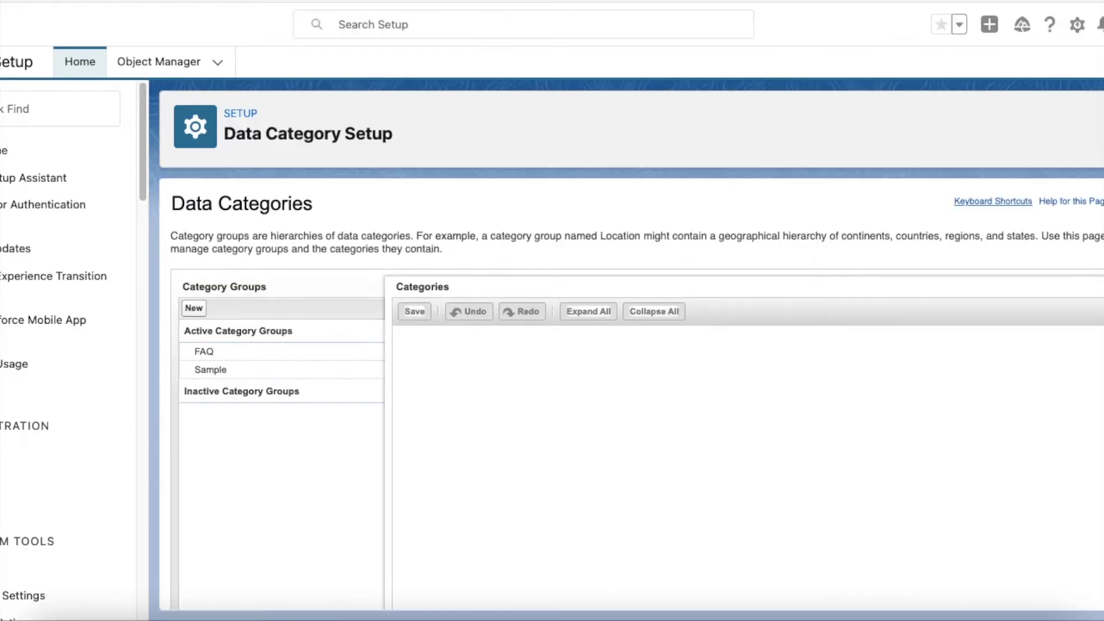
pyautogui.scroll(-15, 98, 224)
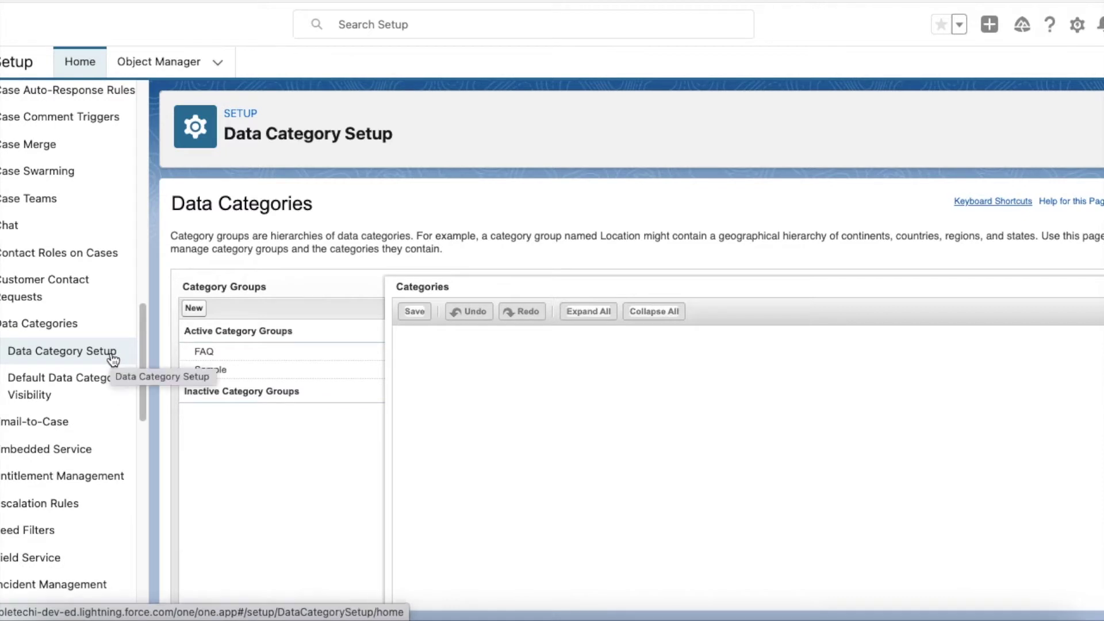
pyautogui.moveTo(230, 361)
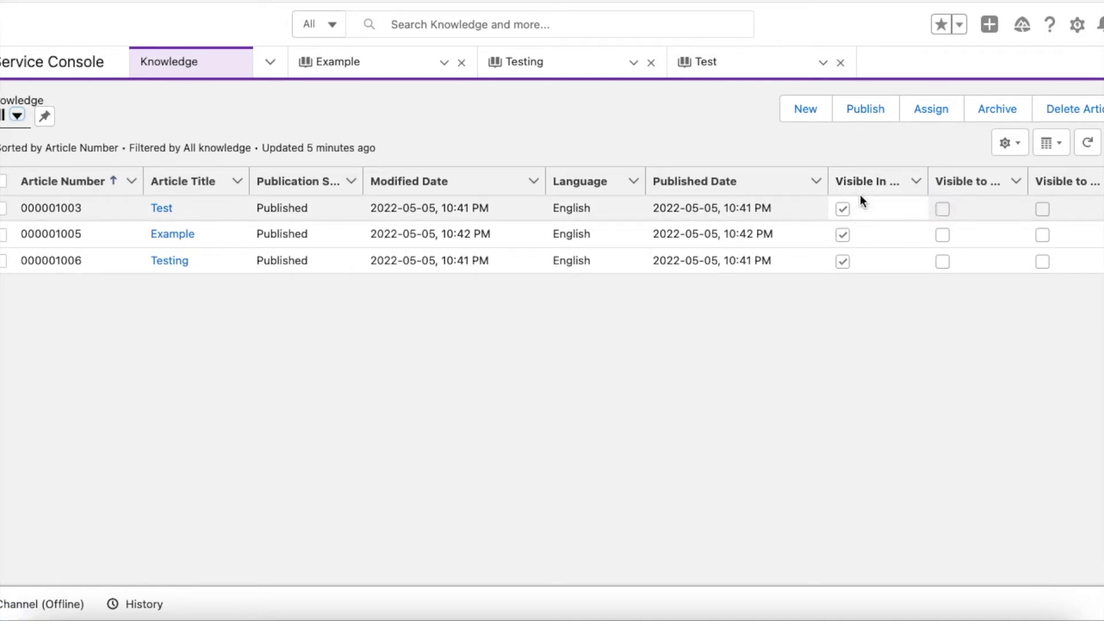
# Review the Example, Testing and Test articles for their categories and the Visible In Public Knowledge Base setting
pyautogui.click(357, 62)
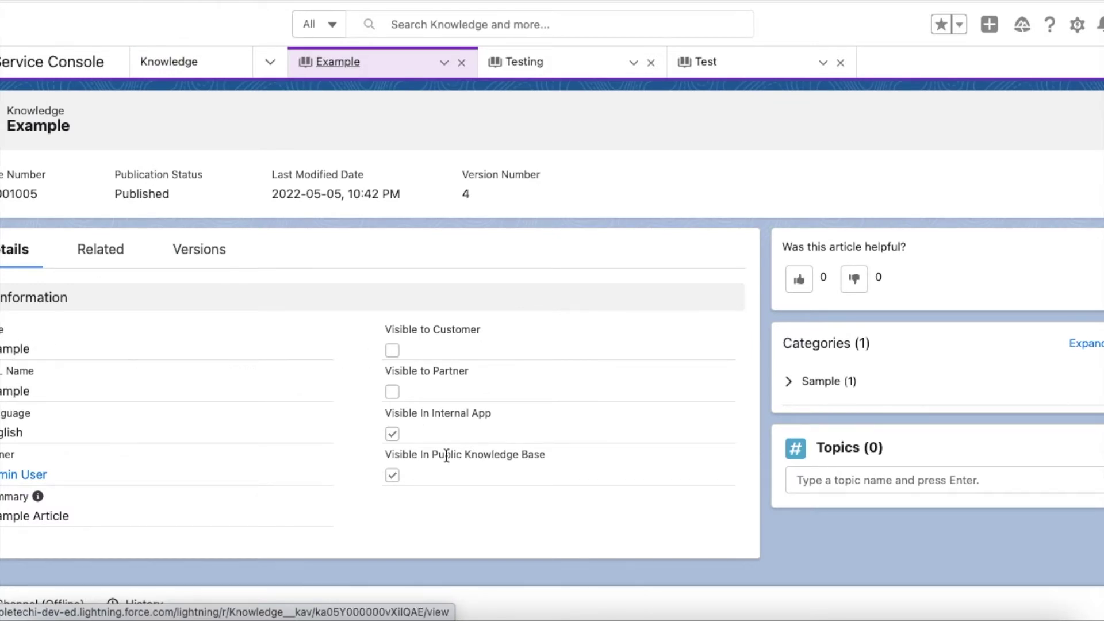
pyautogui.moveTo(385, 458); pyautogui.dragTo(549, 463)
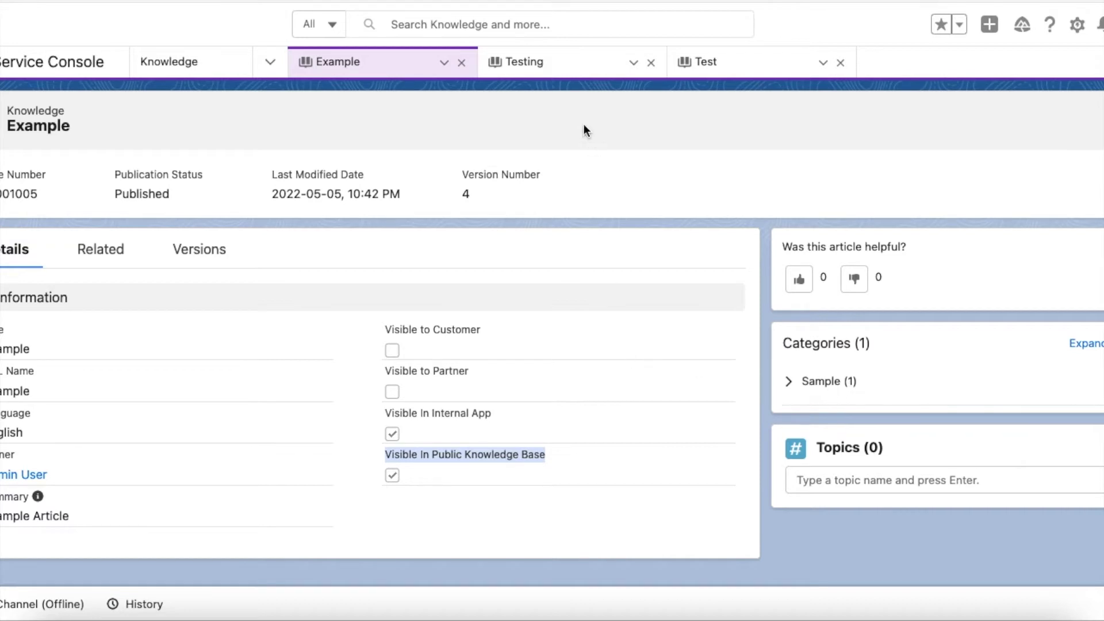
pyautogui.click(570, 73)
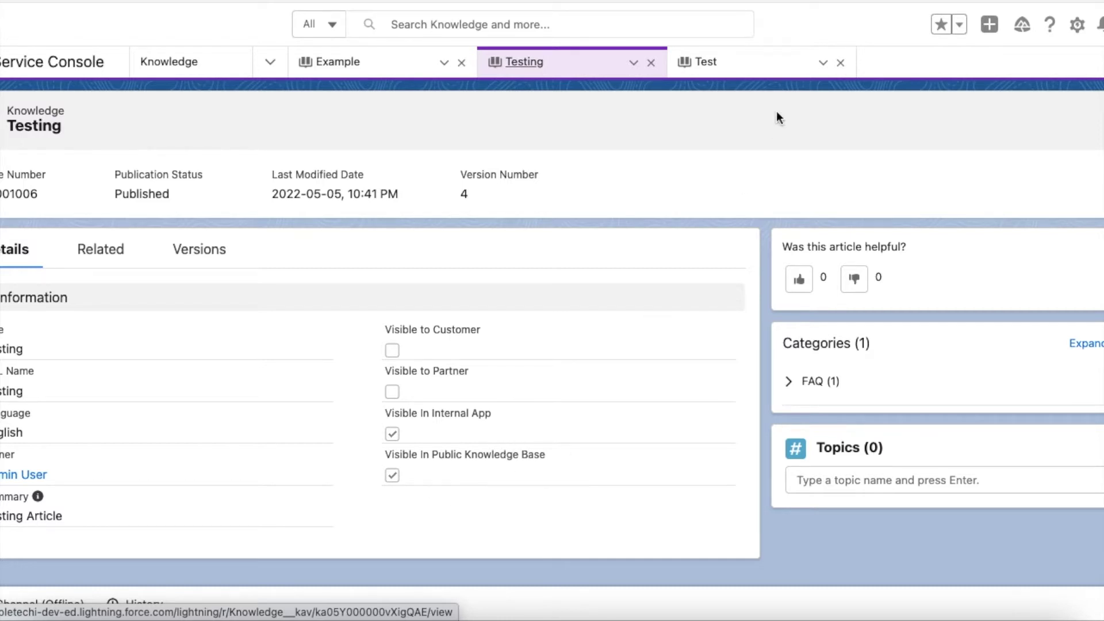
pyautogui.click(747, 72)
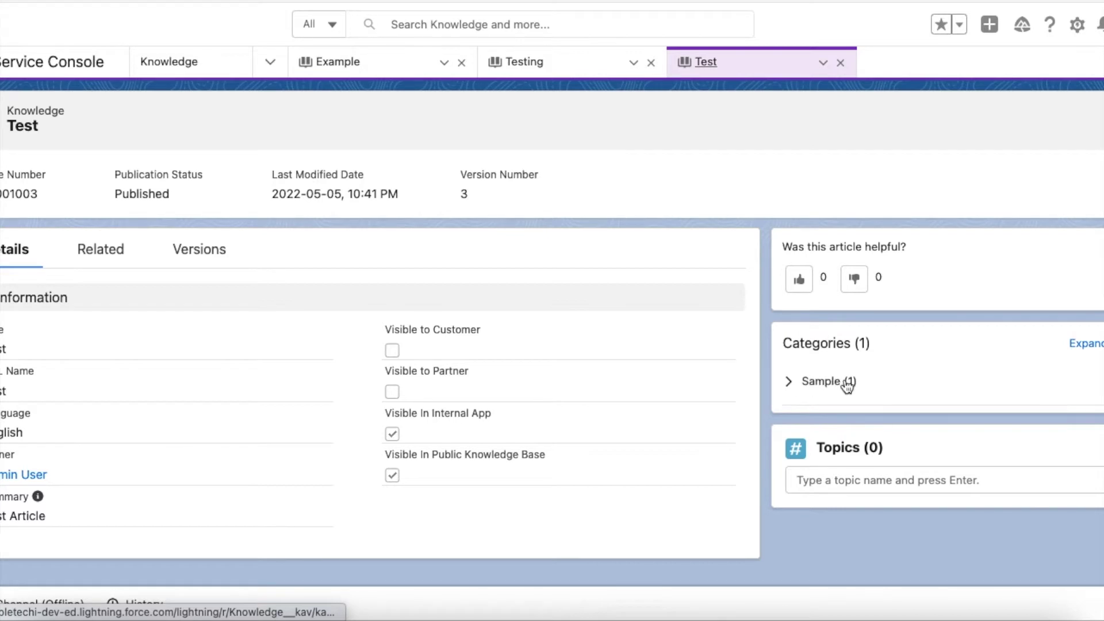
pyautogui.moveTo(384, 454); pyautogui.dragTo(547, 458)
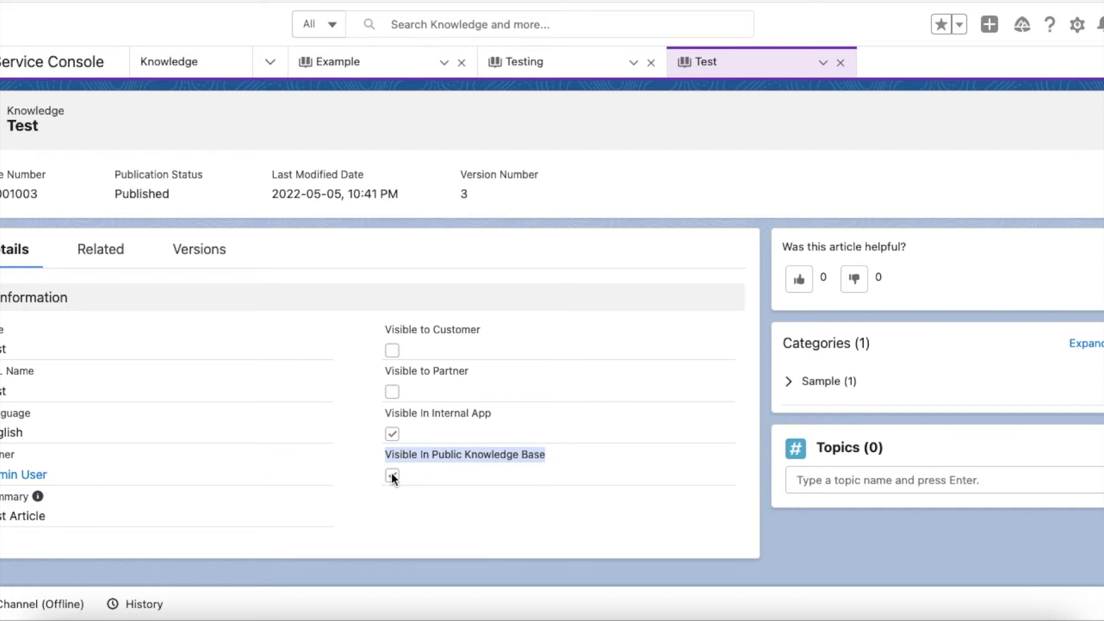
pyautogui.click(197, 73)
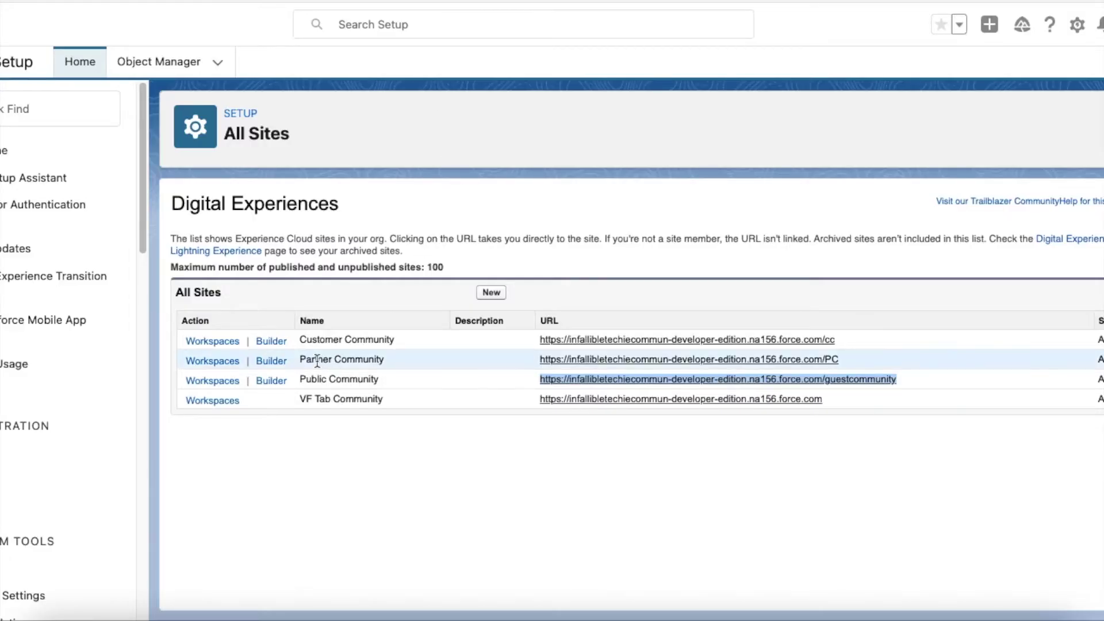
# Review the Public Community site's general public access settings and the Topic Detail page's Page Access property
pyautogui.moveTo(402, 383); pyautogui.dragTo(299, 383)
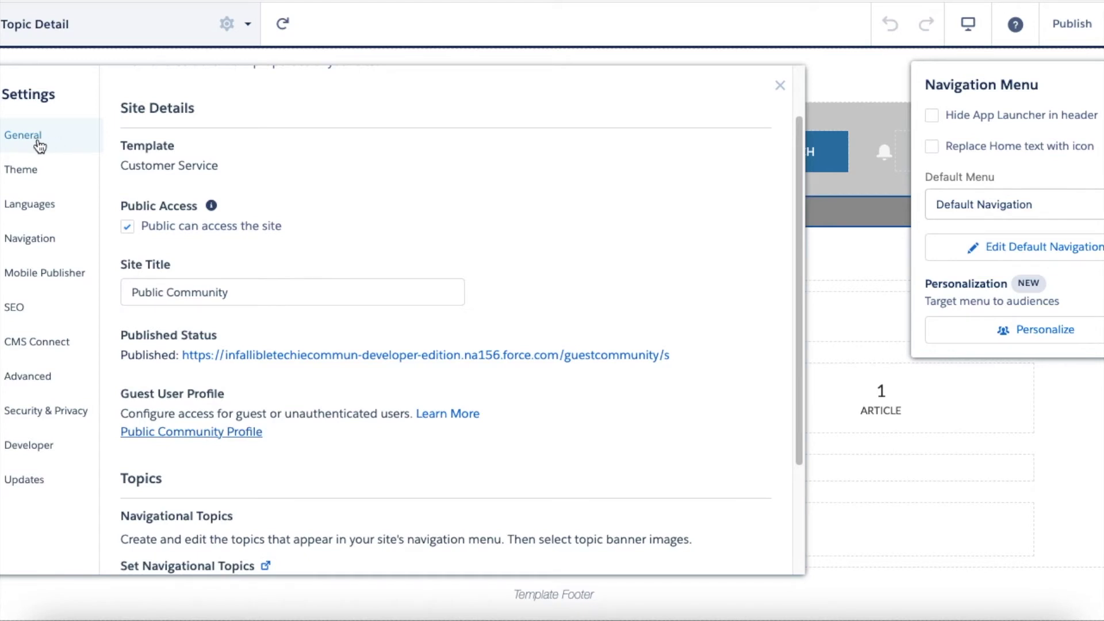
pyautogui.press('Escape')
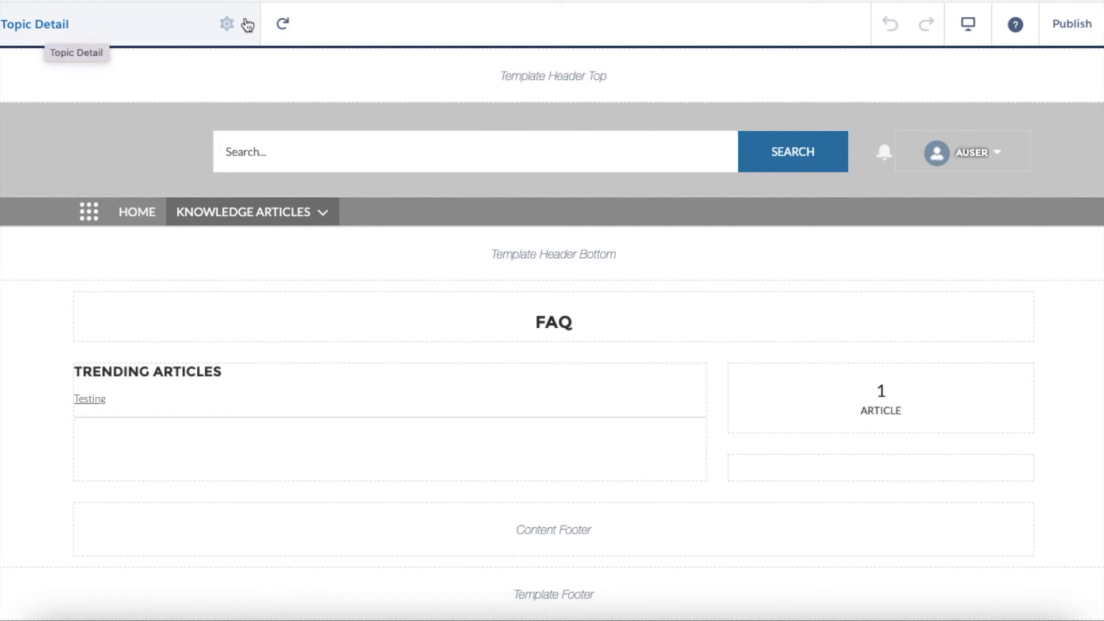
pyautogui.click(228, 24)
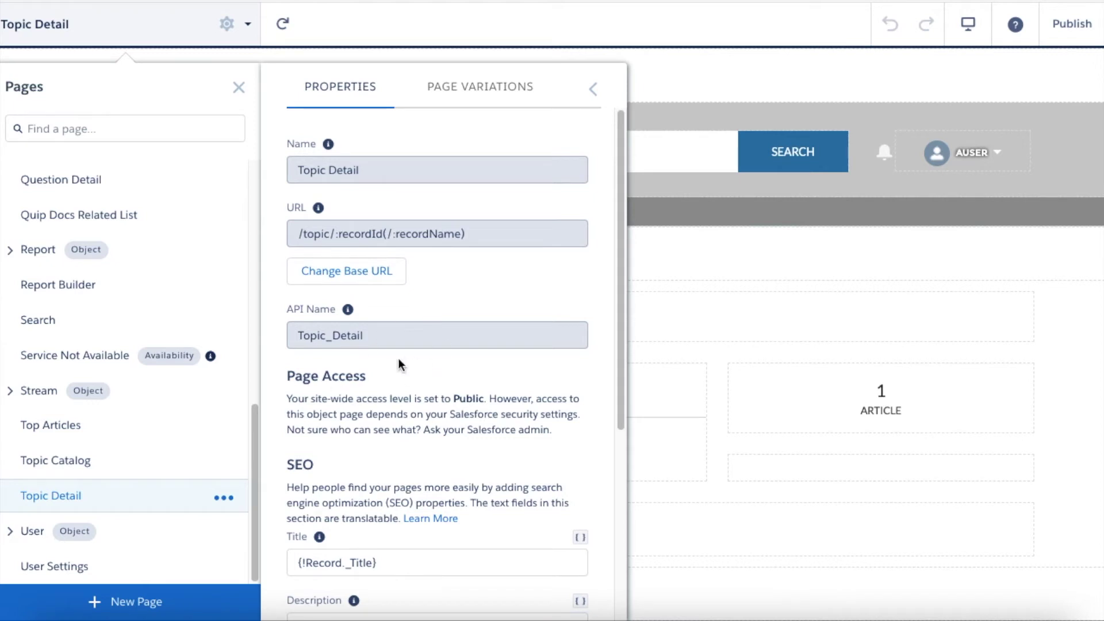
pyautogui.moveTo(327, 399); pyautogui.dragTo(483, 399)
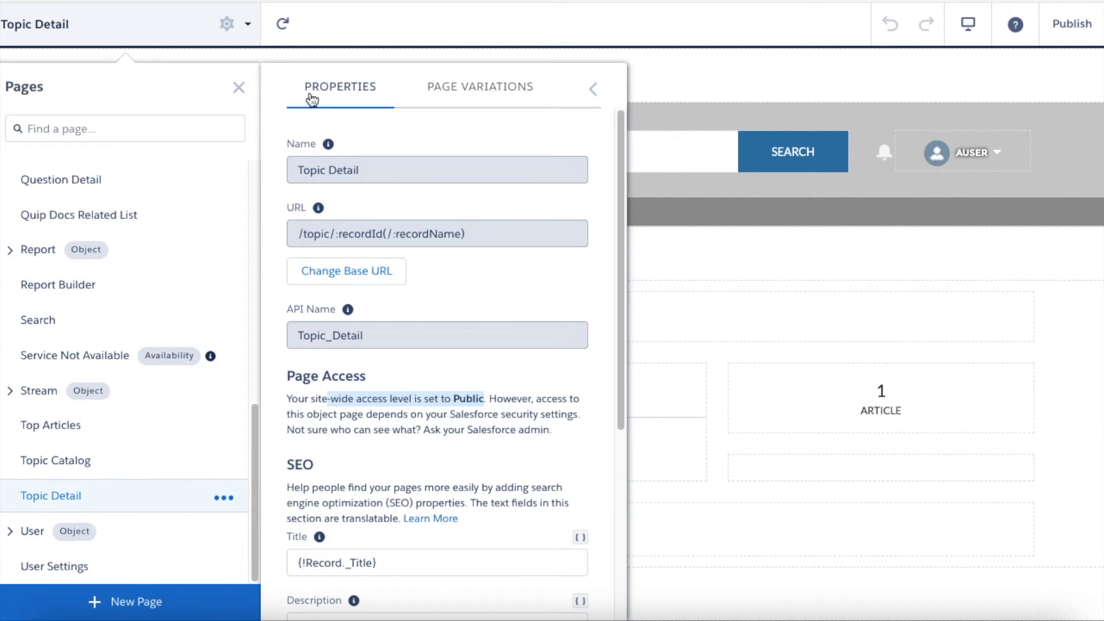
pyautogui.click(552, 340)
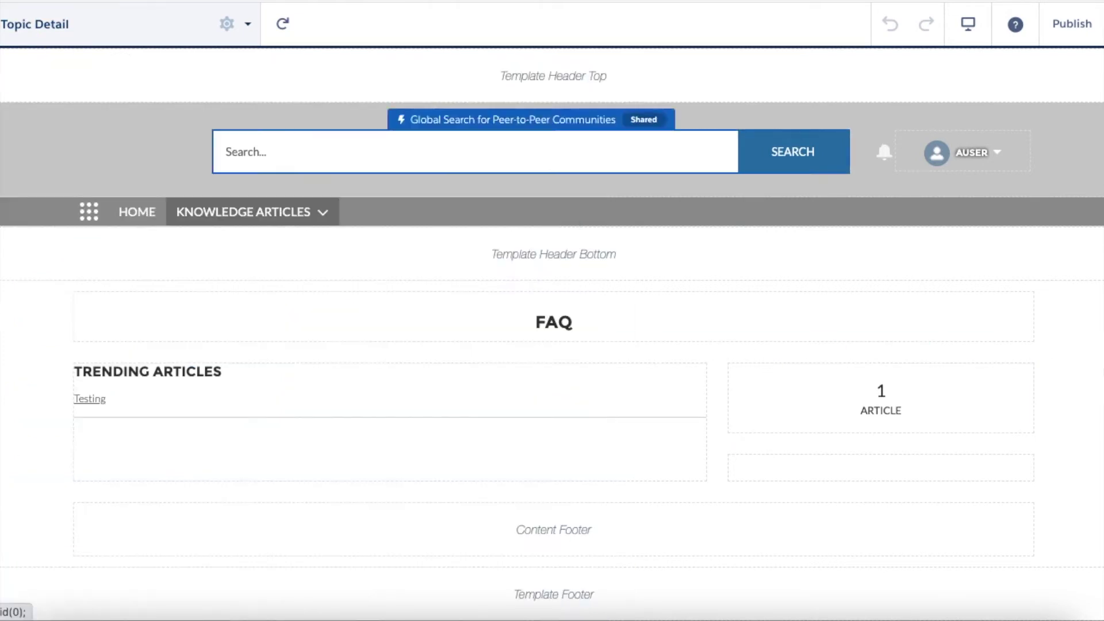
# Inspect the properties of the Trending Articles by Topic, Headline and Topic Metrics components on the Topic Detail page
pyautogui.click(372, 386)
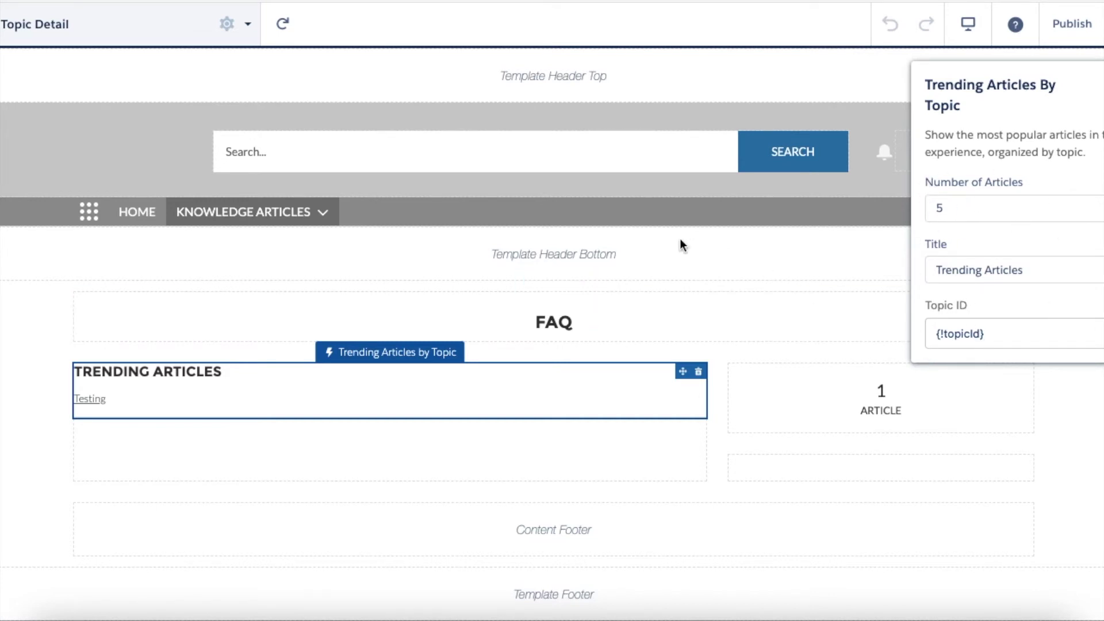
pyautogui.click(648, 322)
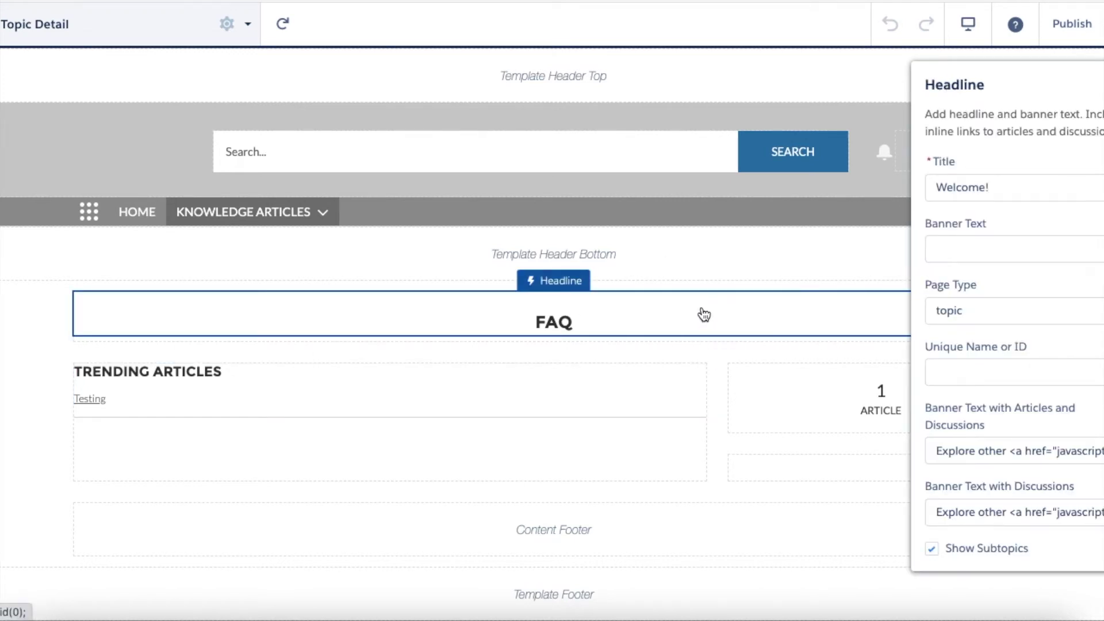
pyautogui.click(813, 384)
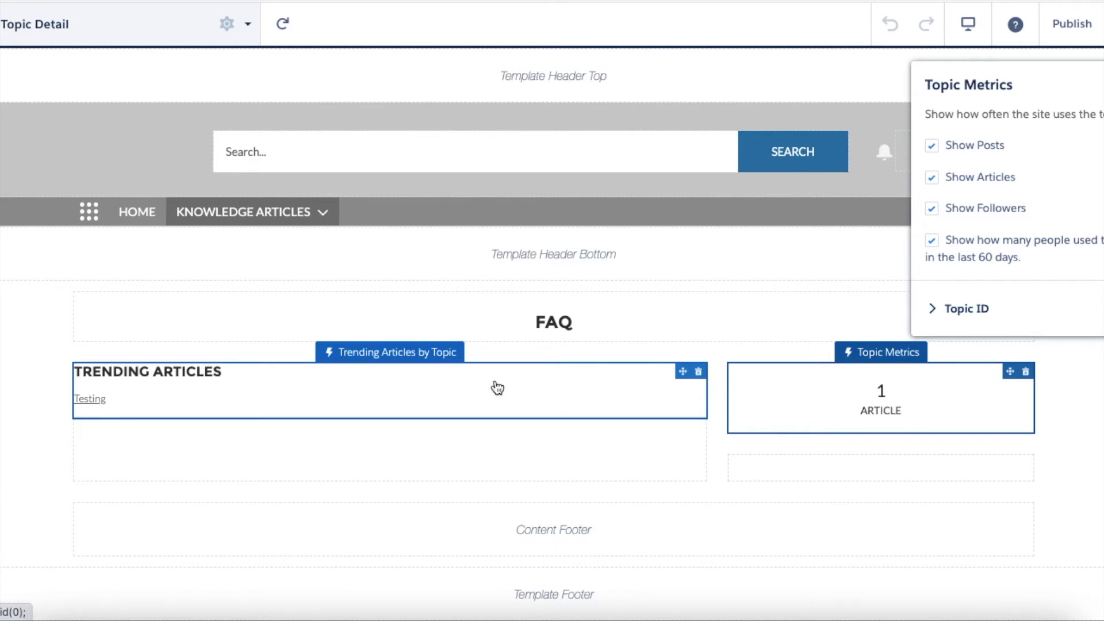
pyautogui.click(574, 320)
pyautogui.click(536, 380)
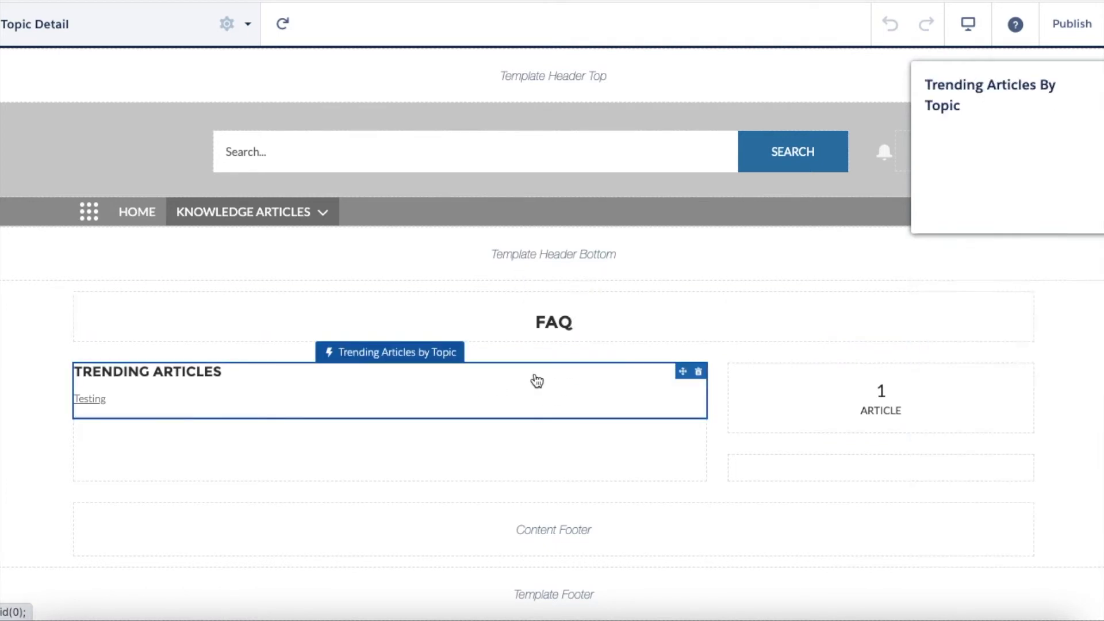
pyautogui.click(759, 398)
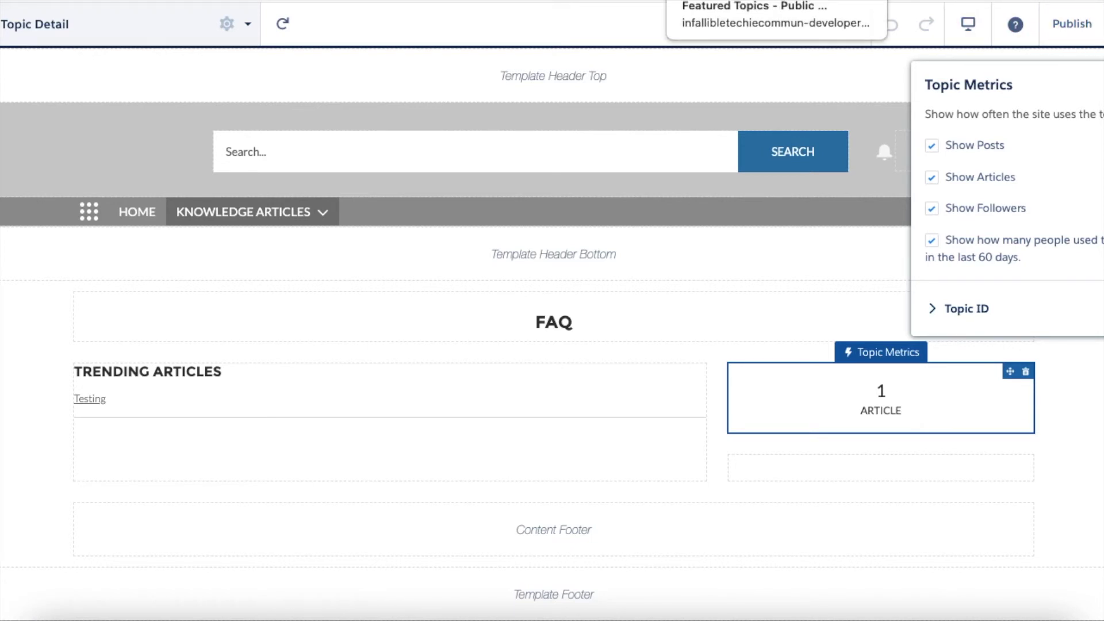
# Review the Topics section of the site's general settings, its navigational topics and the list of all topics
pyautogui.click(747, 1)
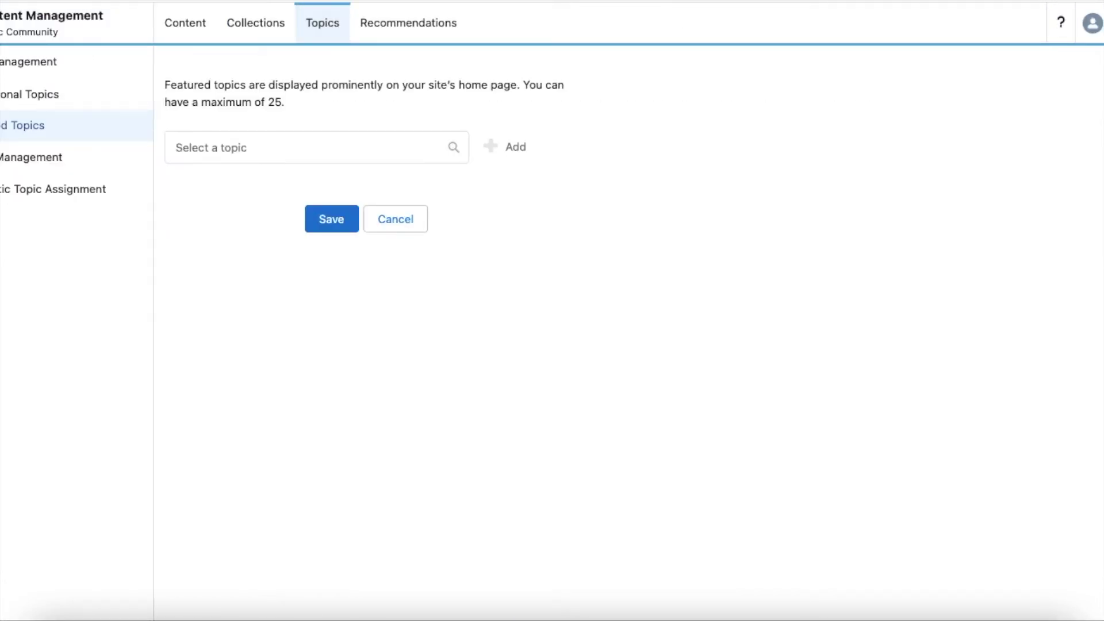
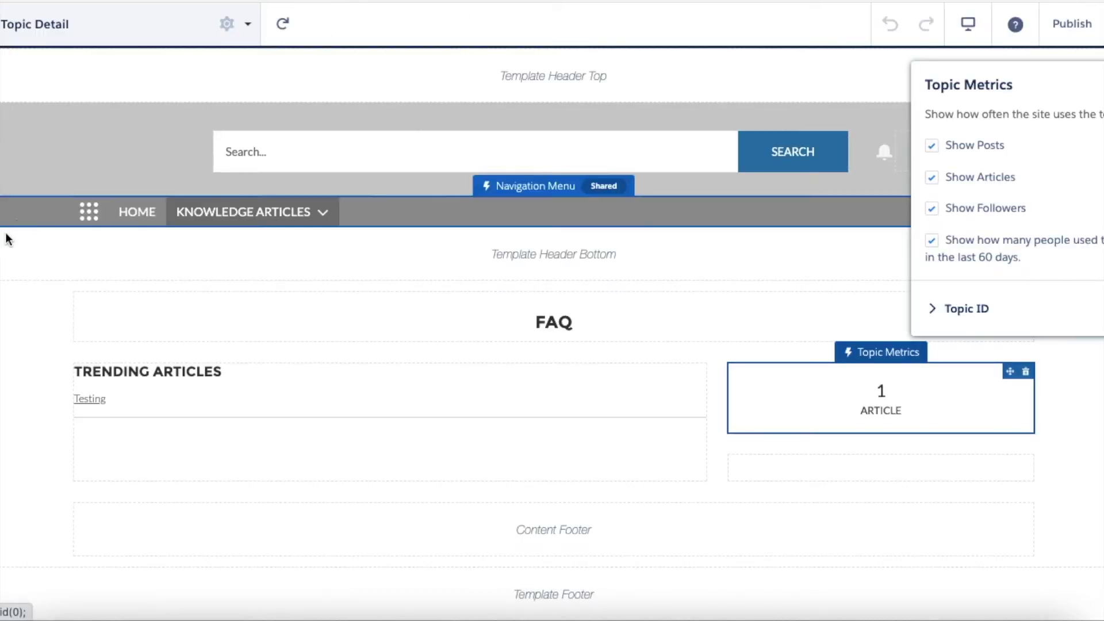
pyautogui.click(8, 229)
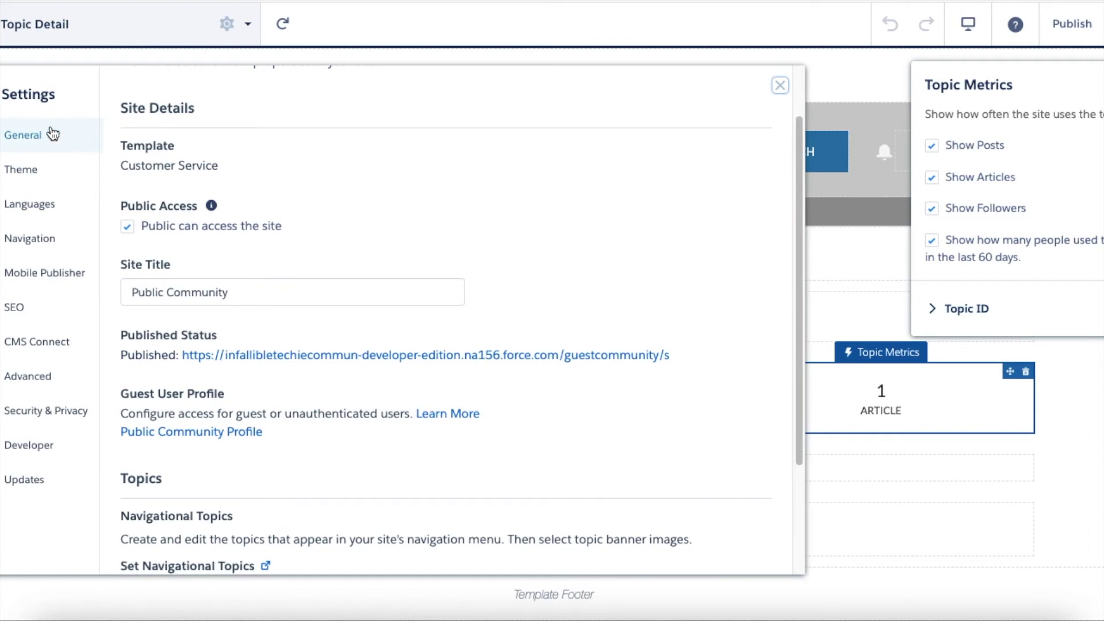
pyautogui.scroll(-1, 247, 280)
pyautogui.scroll(-3, 247, 280)
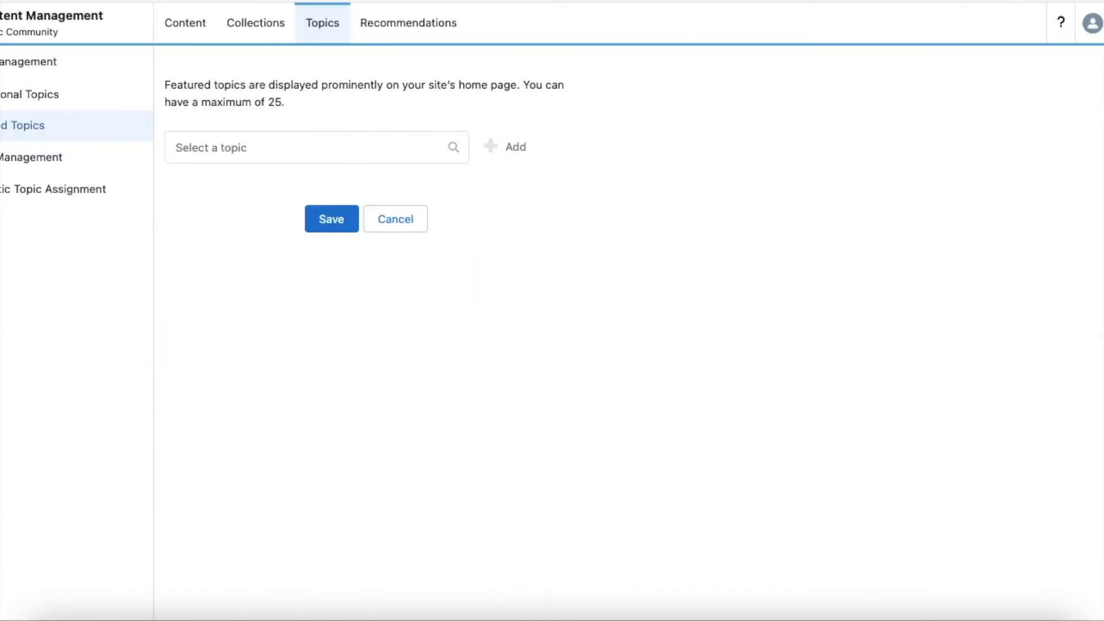
pyautogui.click(3, 94)
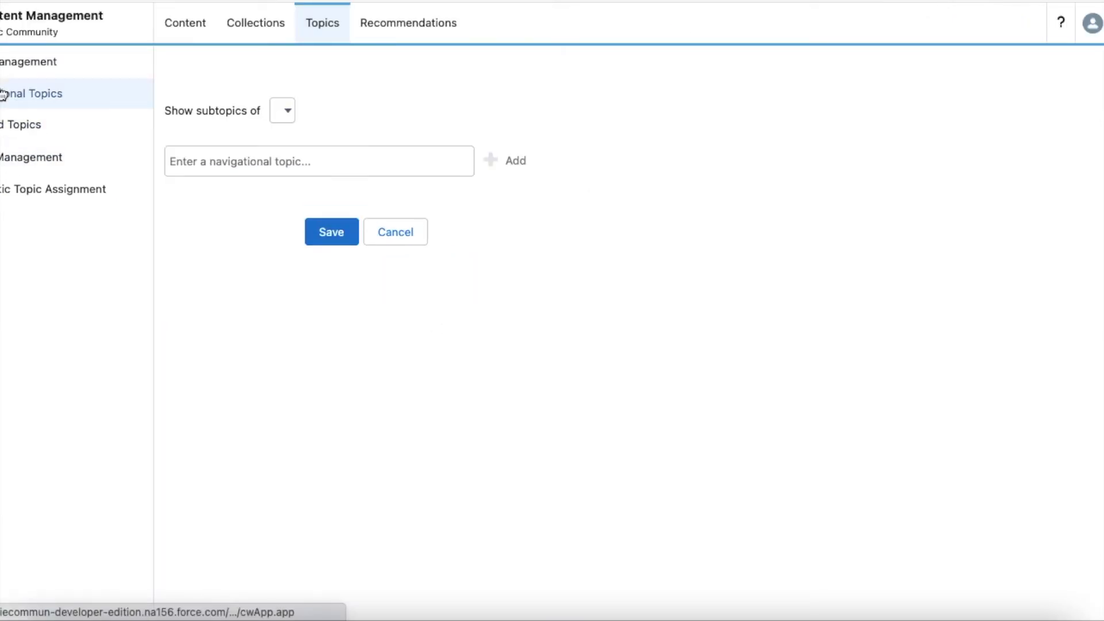
pyautogui.click(10, 64)
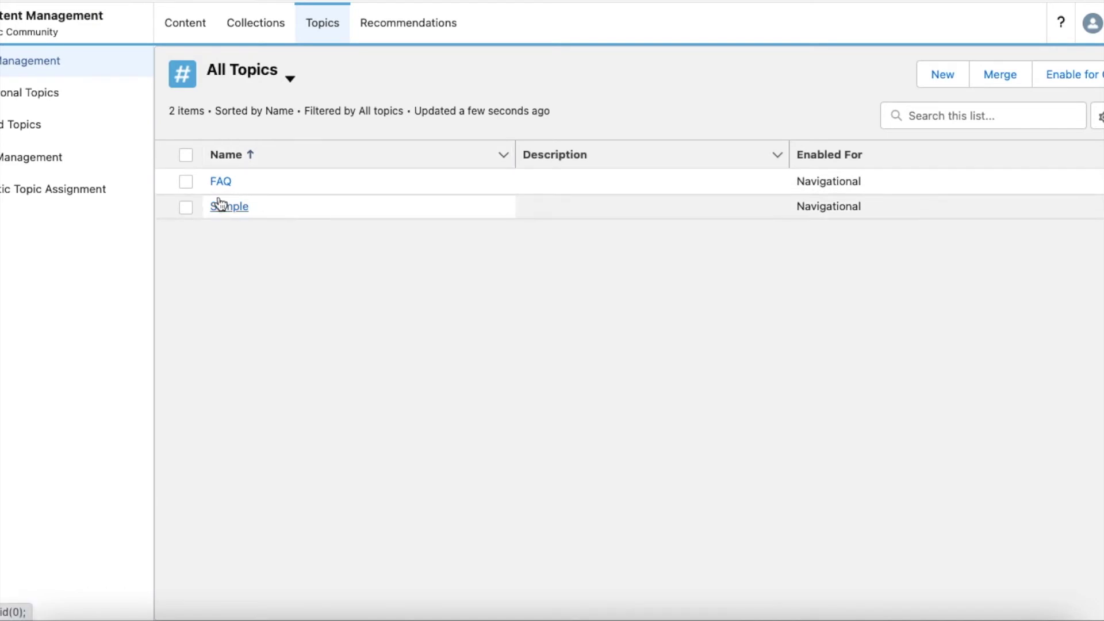
# In automatic topic assignment, choose the FAQ data category group and enable adding its topics to all existing articles in the category
pyautogui.click(35, 194)
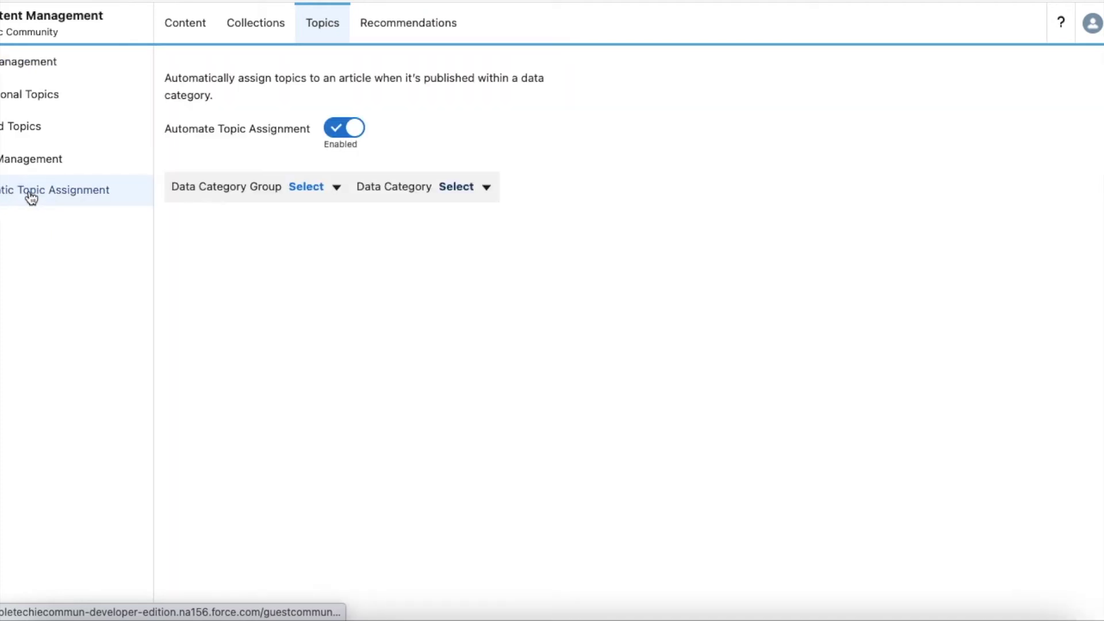
pyautogui.click(314, 189)
pyautogui.click(304, 227)
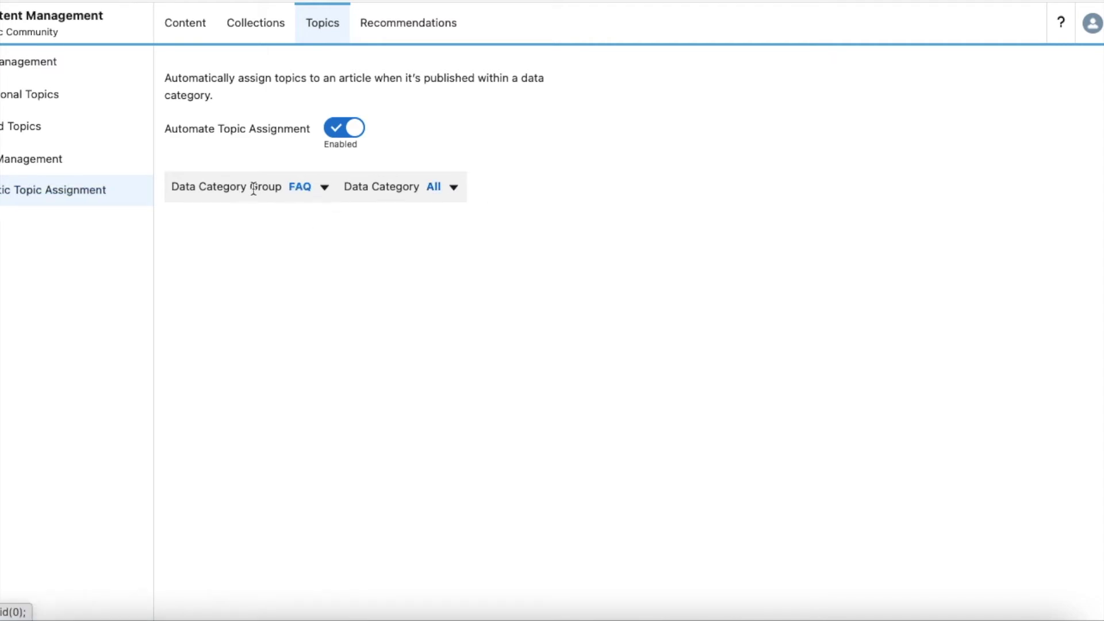
pyautogui.click(291, 235)
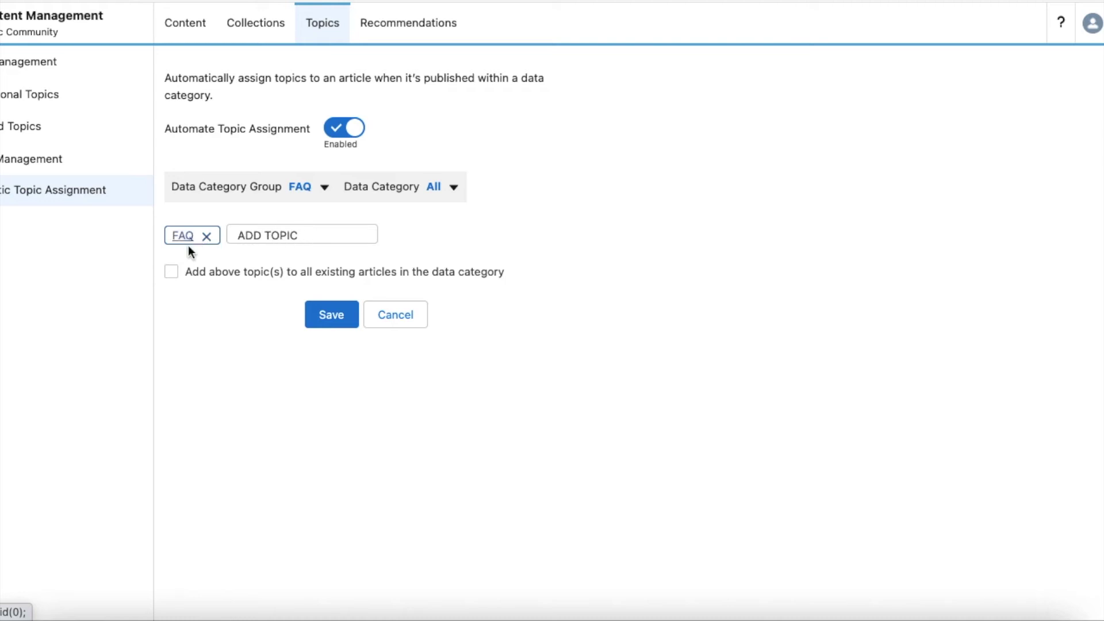
pyautogui.click(174, 271)
pyautogui.click(778, 336)
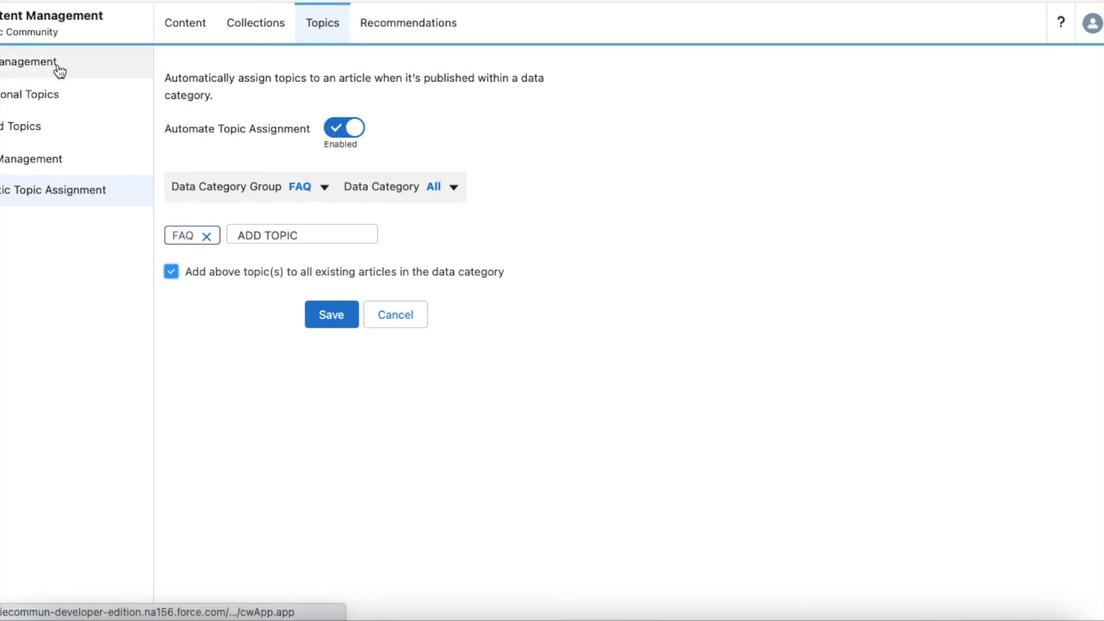
# Switch the data category group to Sample and save its topic assignment for all existing articles
pyautogui.click(301, 192)
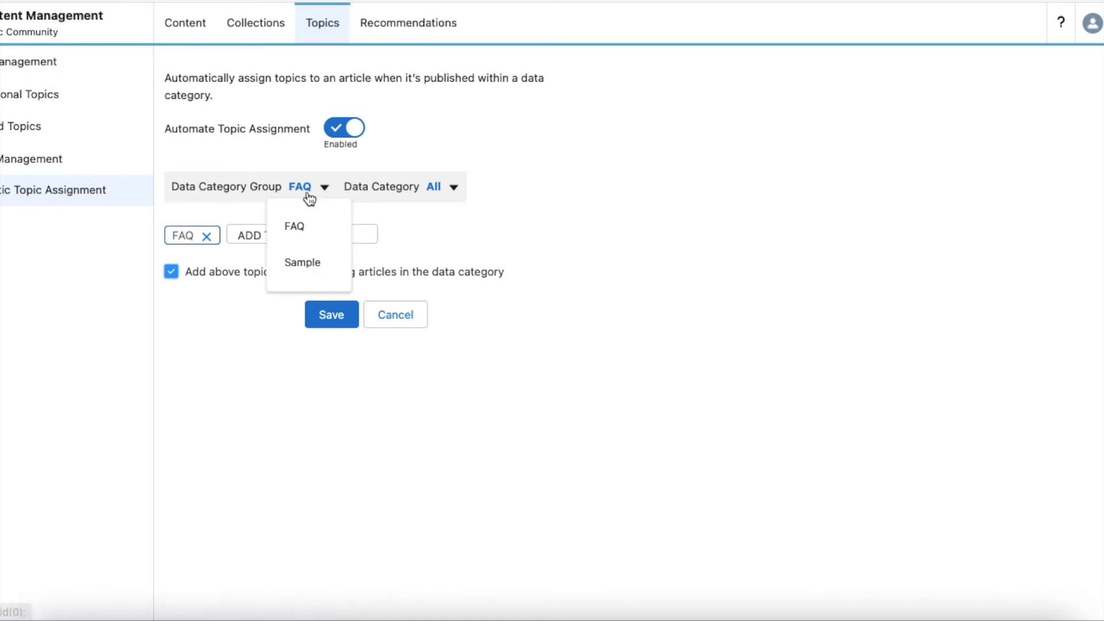
pyautogui.click(320, 267)
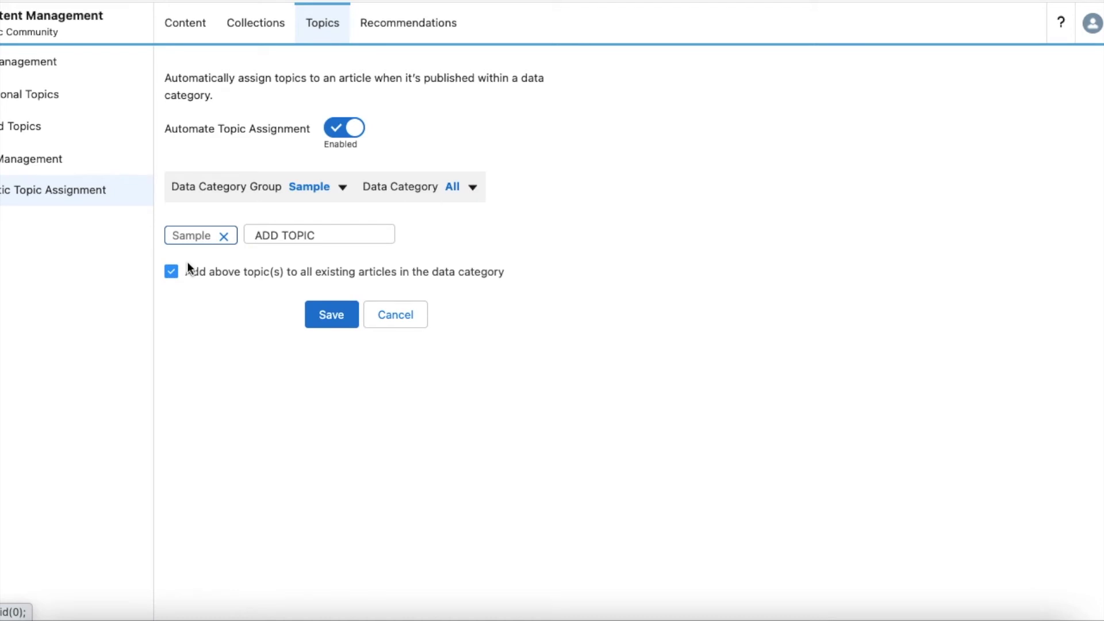
pyautogui.click(331, 314)
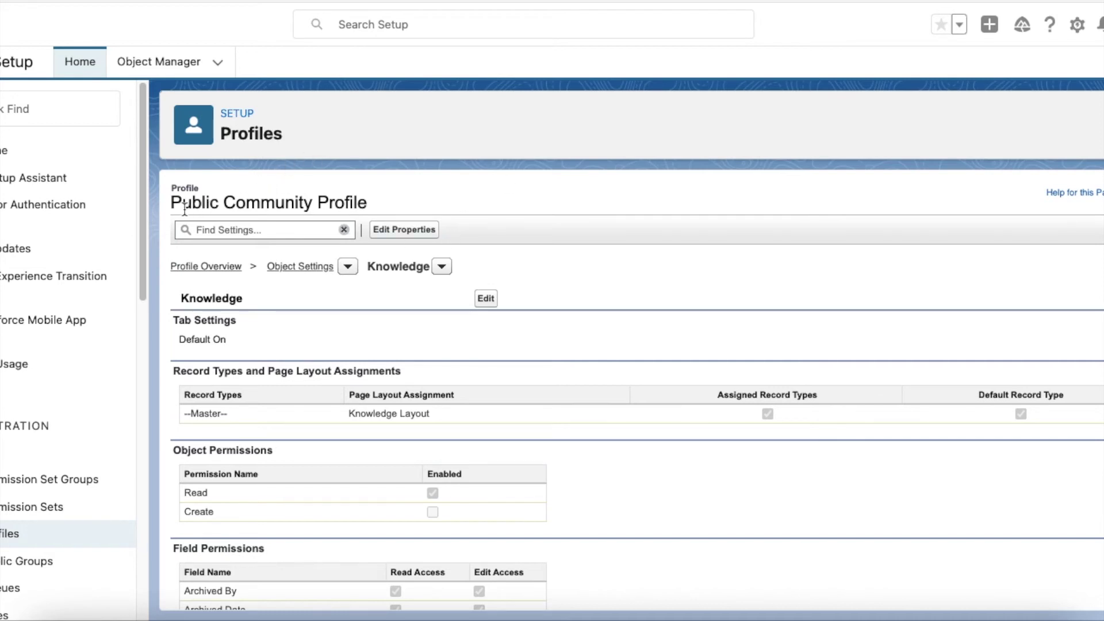
# Compare the Public Community Profile in Setup with the Guest User Profile given in the site's general settings
pyautogui.moveTo(170, 206); pyautogui.dragTo(392, 212)
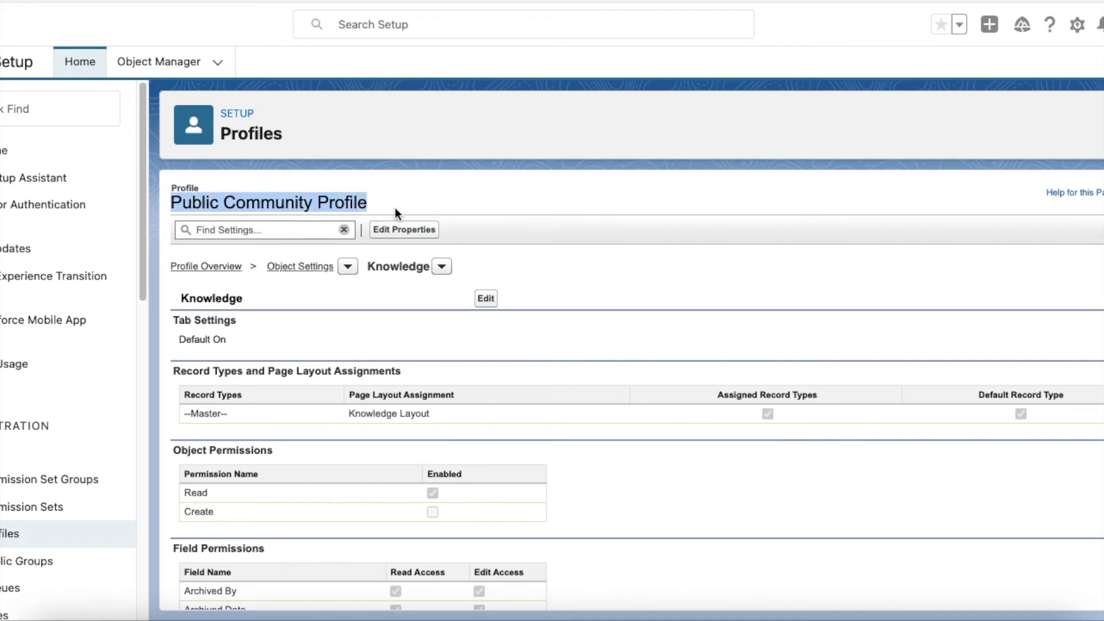
pyautogui.click(540, 3)
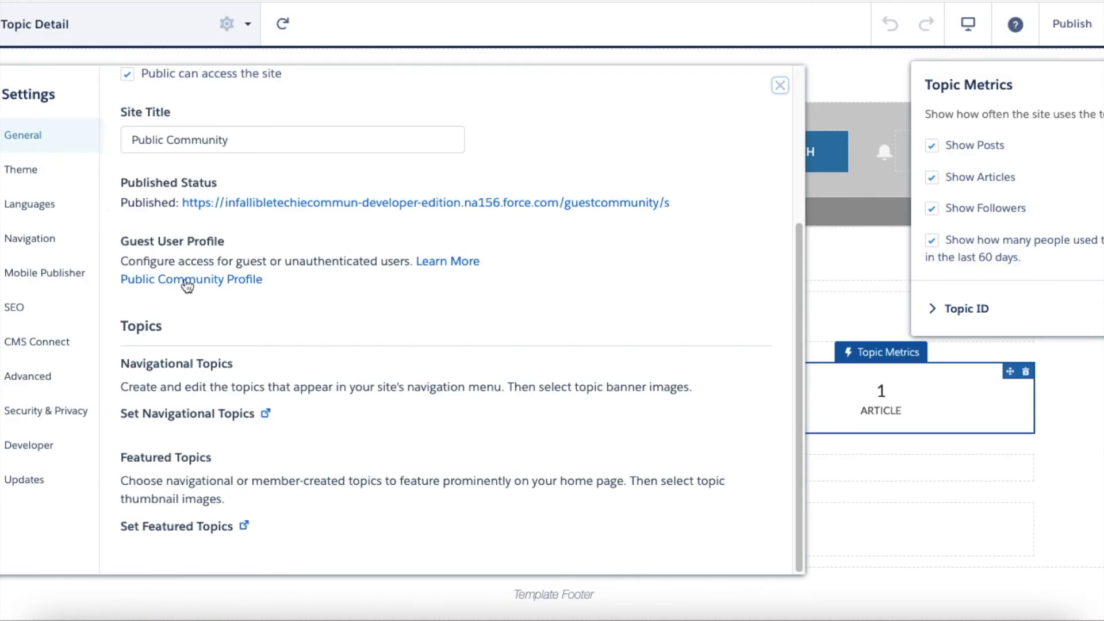
pyautogui.moveTo(263, 283); pyautogui.dragTo(122, 283)
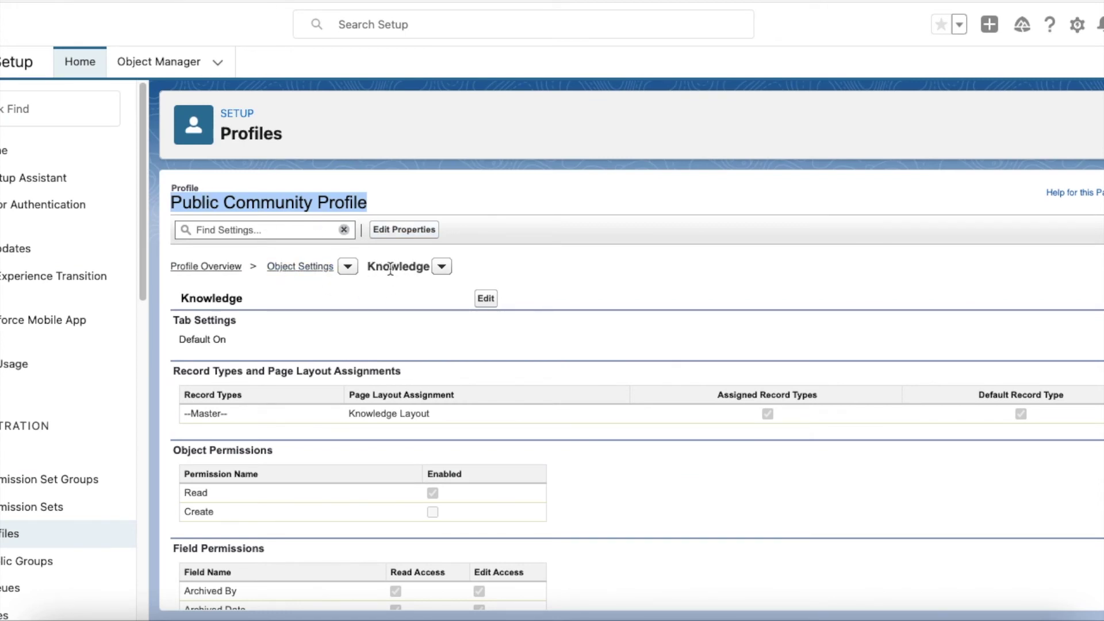
# Review the Public Community Profile's object permissions and field permissions for Knowledge
pyautogui.scroll(-3, 420, 252)
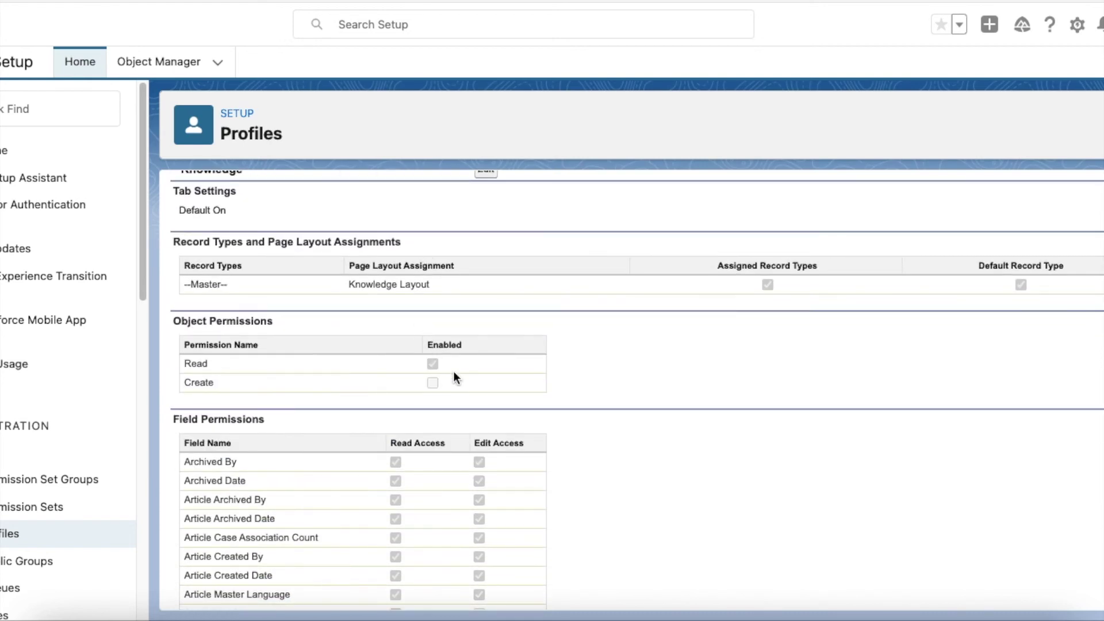
pyautogui.moveTo(212, 364); pyautogui.dragTo(184, 363)
pyautogui.scroll(-6, 534, 276)
pyautogui.scroll(3, 421, 282)
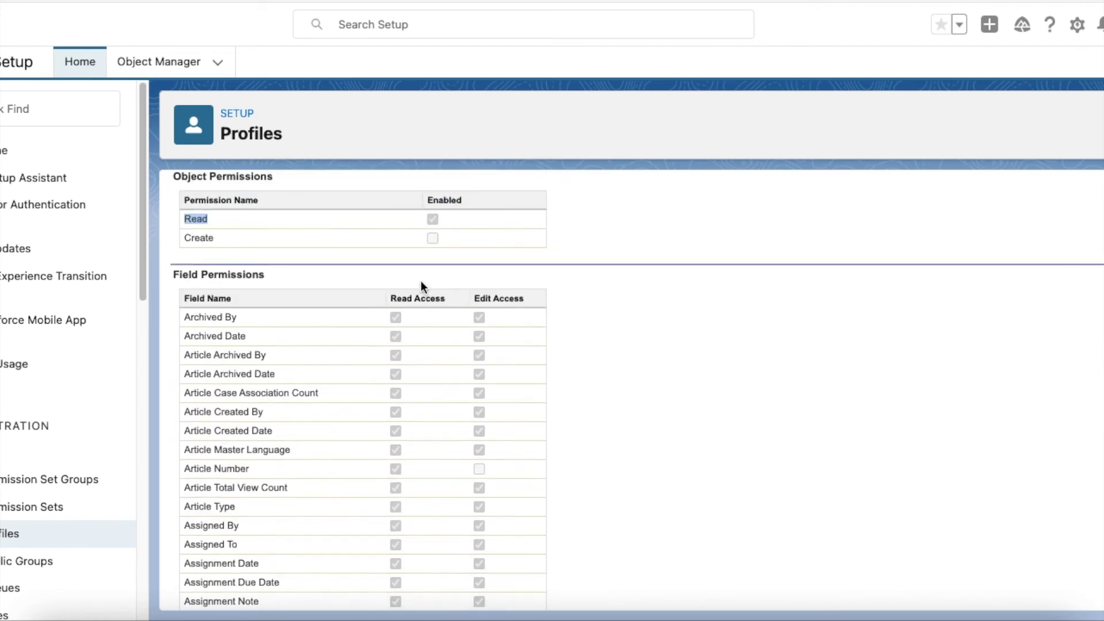
pyautogui.scroll(-9, 392, 325)
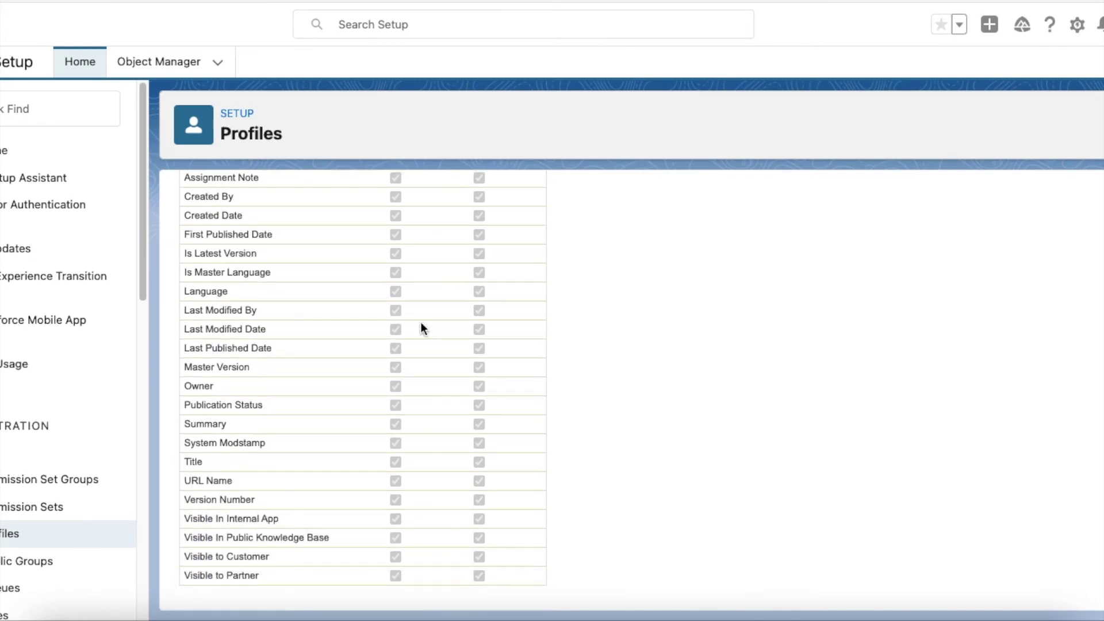
pyautogui.scroll(10, 452, 305)
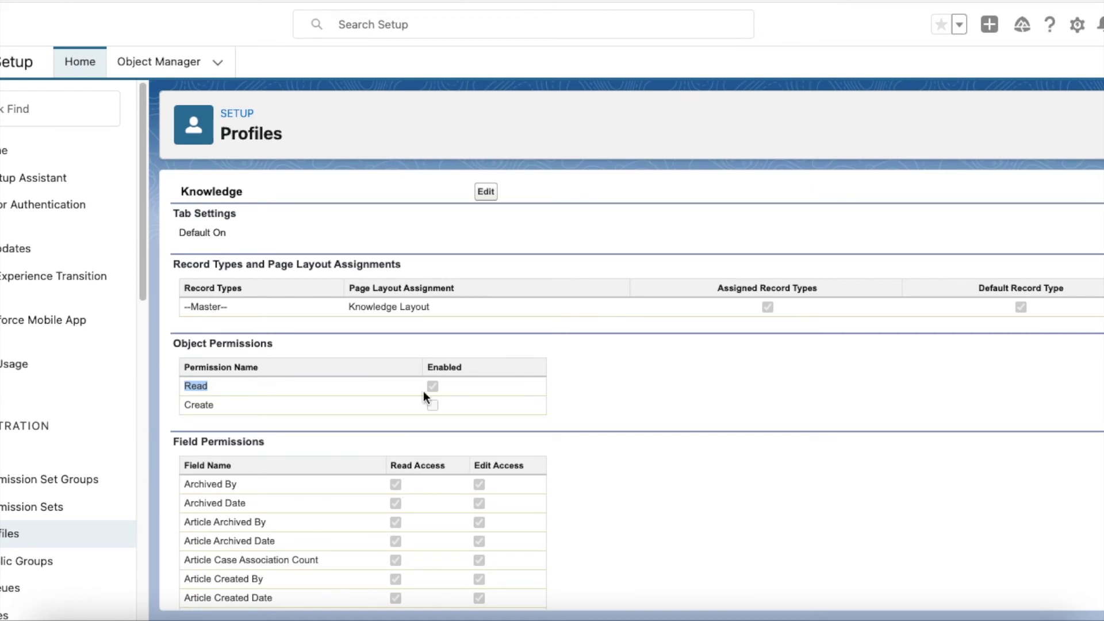
pyautogui.scroll(-2, 423, 356)
pyautogui.scroll(-3, 508, 405)
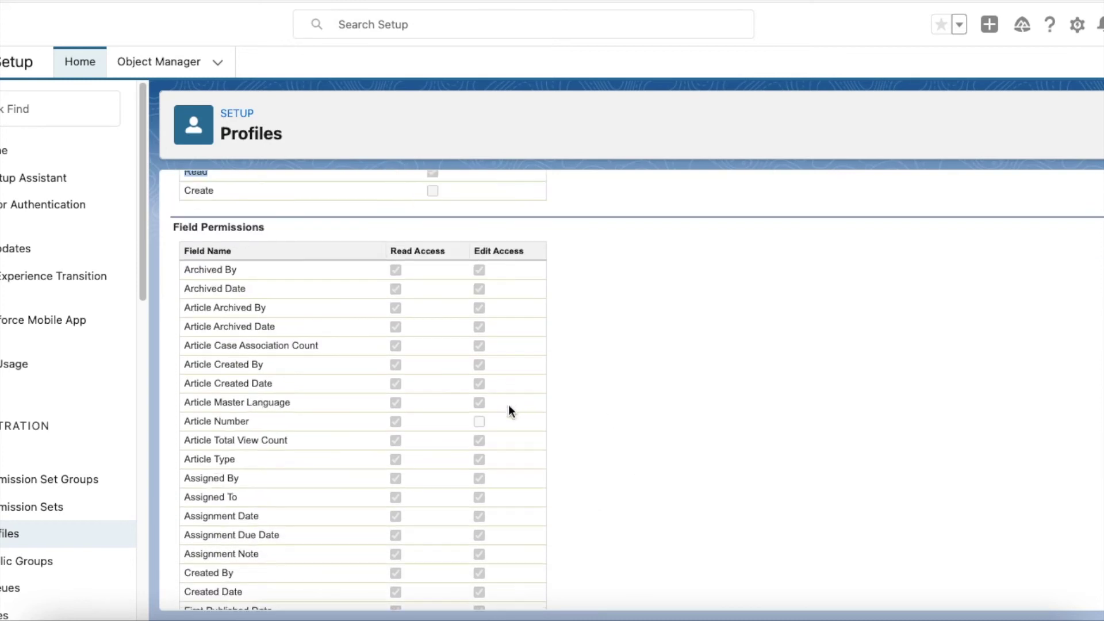
pyautogui.scroll(6, 331, 345)
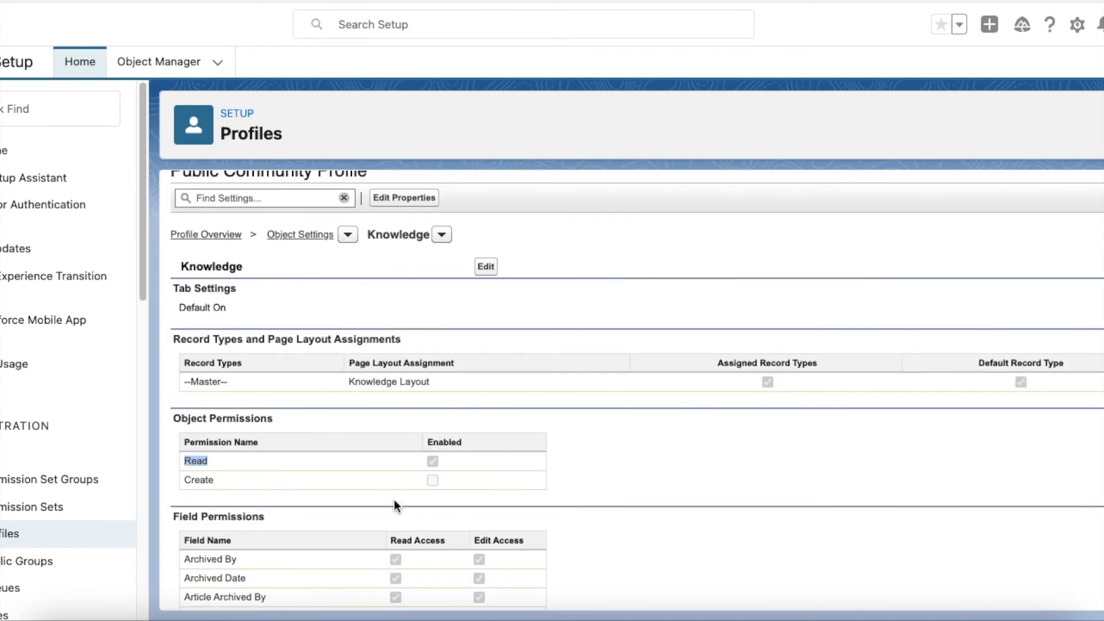
pyautogui.scroll(-1, 395, 523)
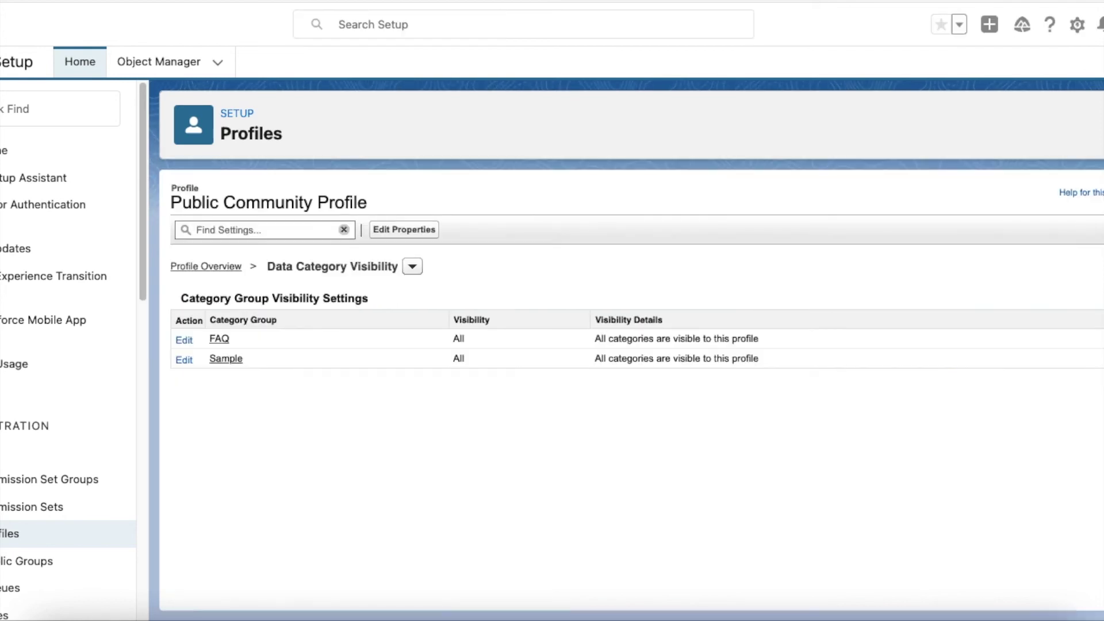
# Review the profile's Data Category Visibility for the FAQ and Sample groups, and switch to the public site in Safari
pyautogui.moveTo(268, 270); pyautogui.dragTo(401, 275)
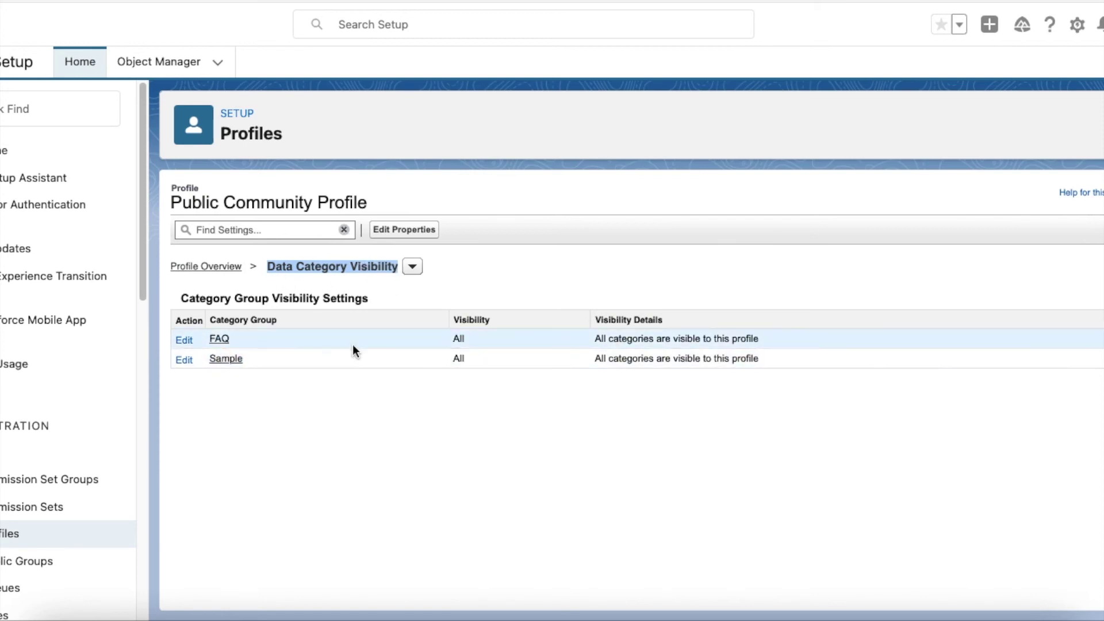
pyautogui.doubleClick(474, 338)
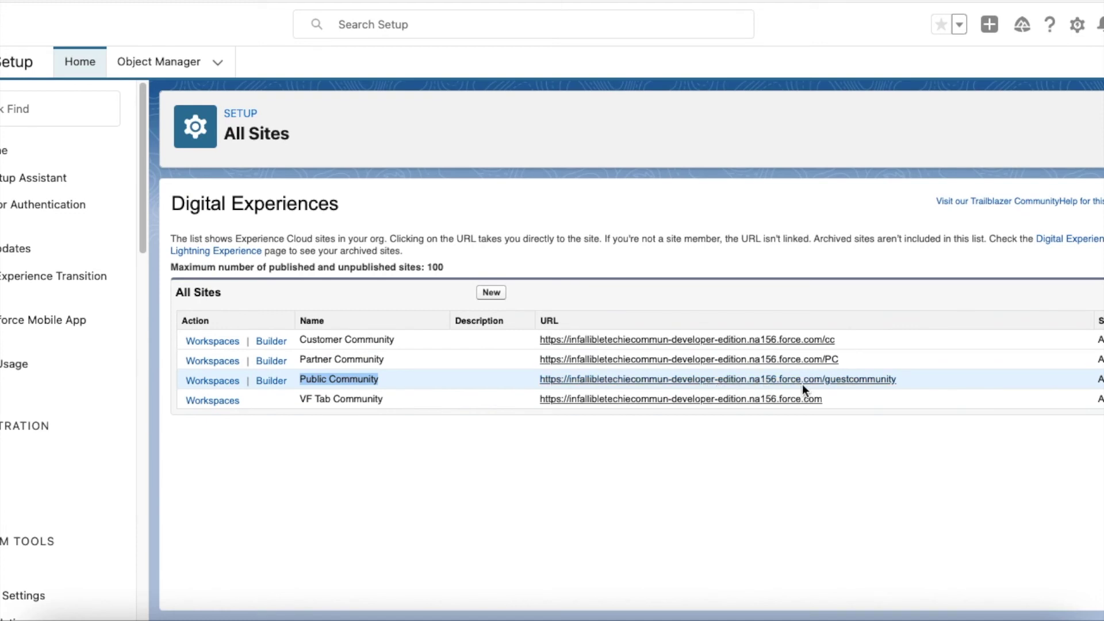
pyautogui.click(214, 616)
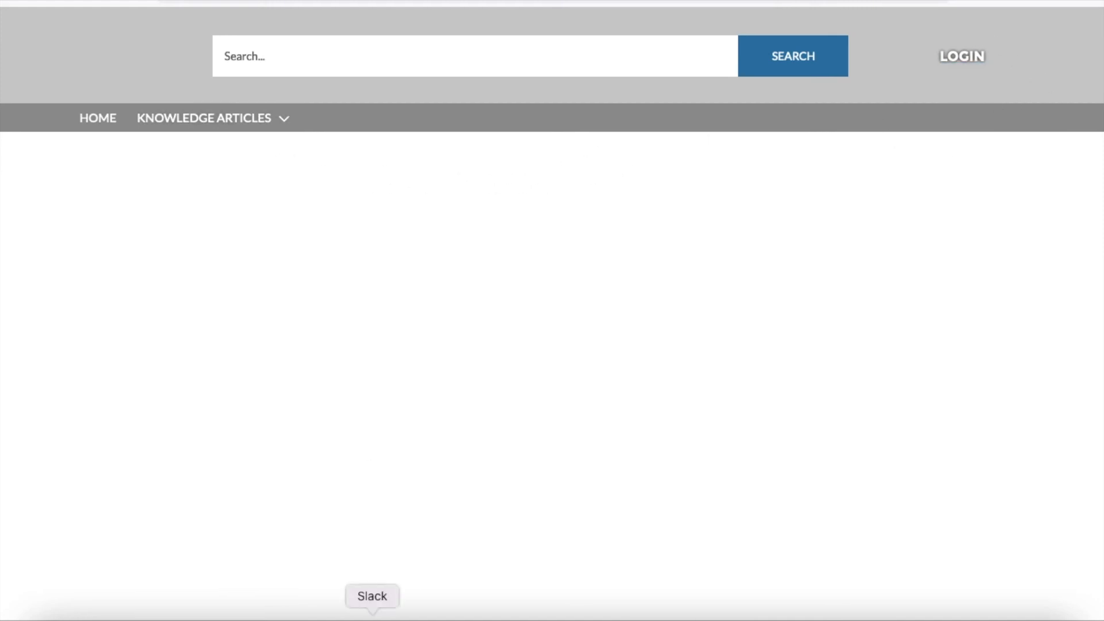
# Return to Experience Builder, close the settings and inspect the Knowledge Articles item in the Navigation Menu's Default Navigation
pyautogui.click(318, 614)
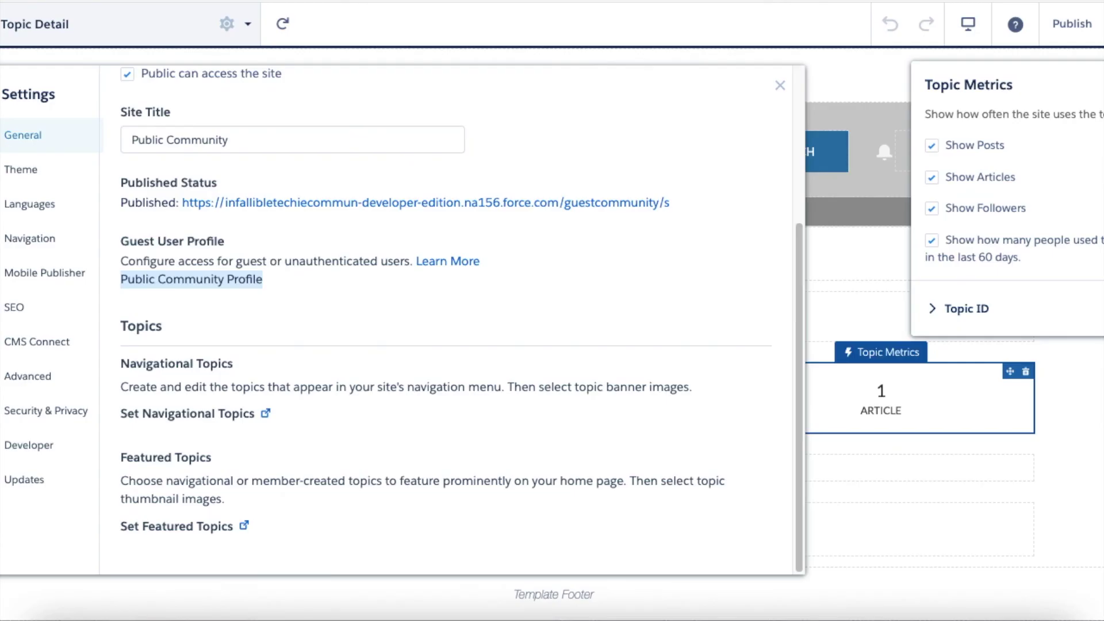
pyautogui.click(1095, 420)
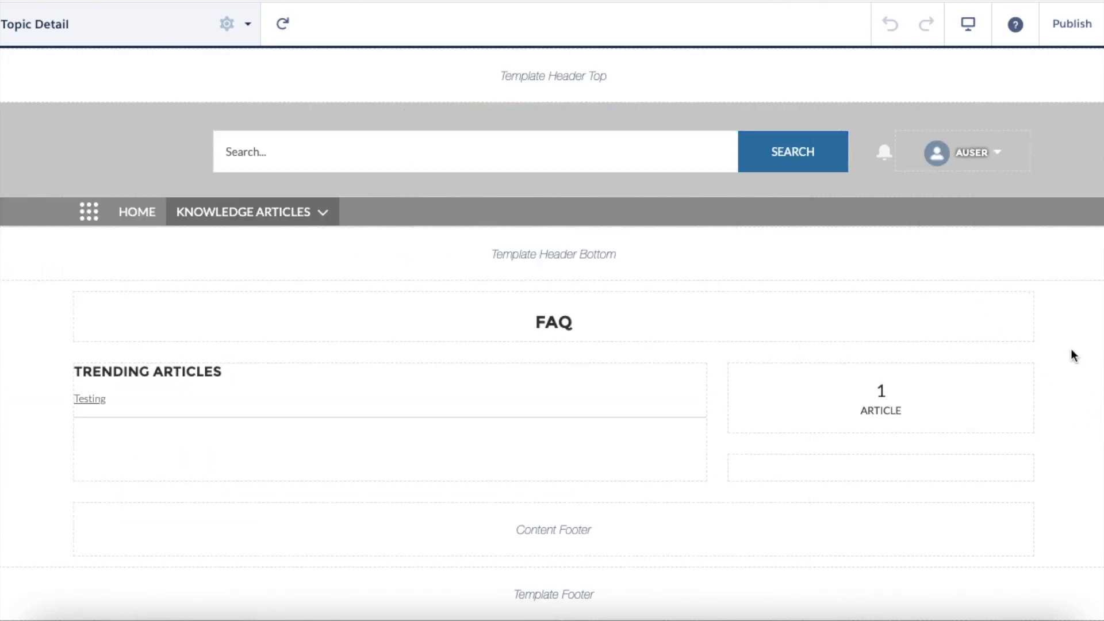
pyautogui.click(555, 218)
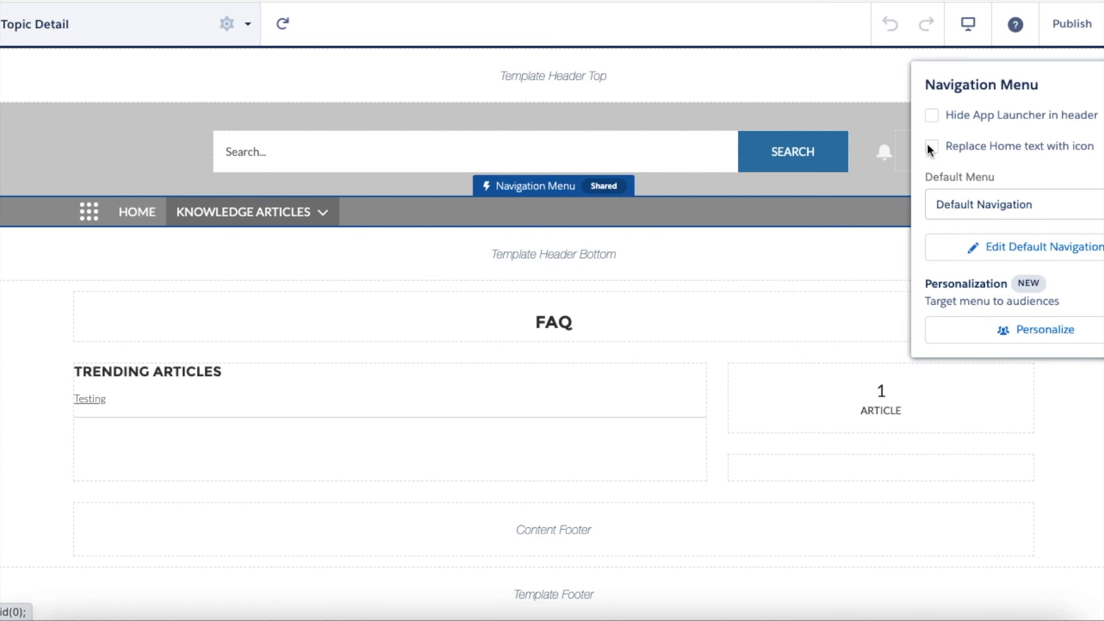
pyautogui.click(1027, 204)
pyautogui.click(1034, 236)
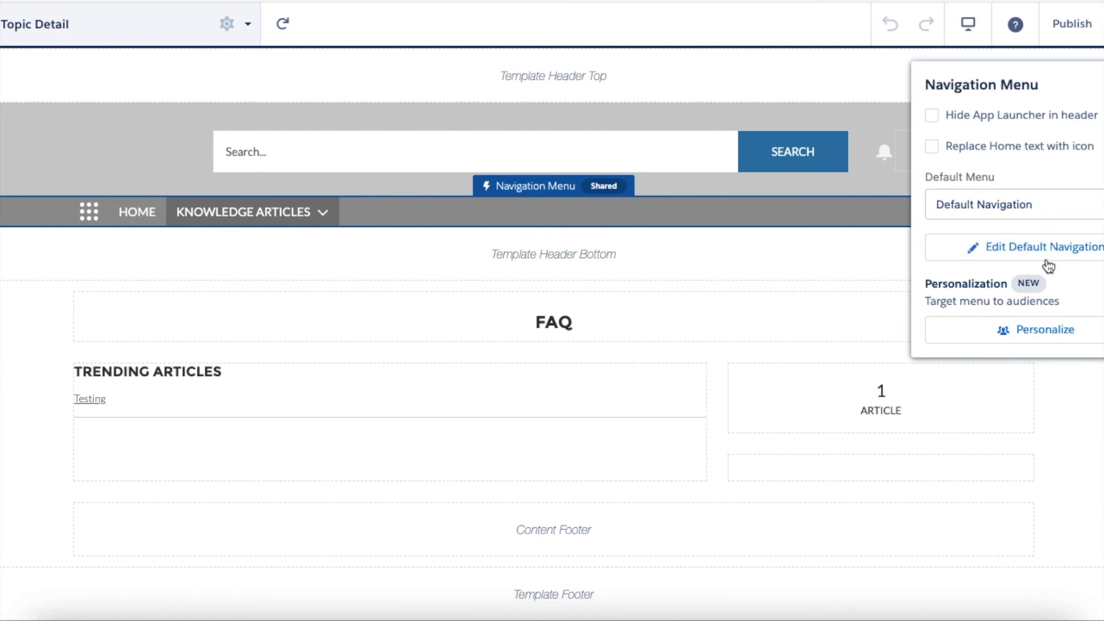
pyautogui.click(1043, 256)
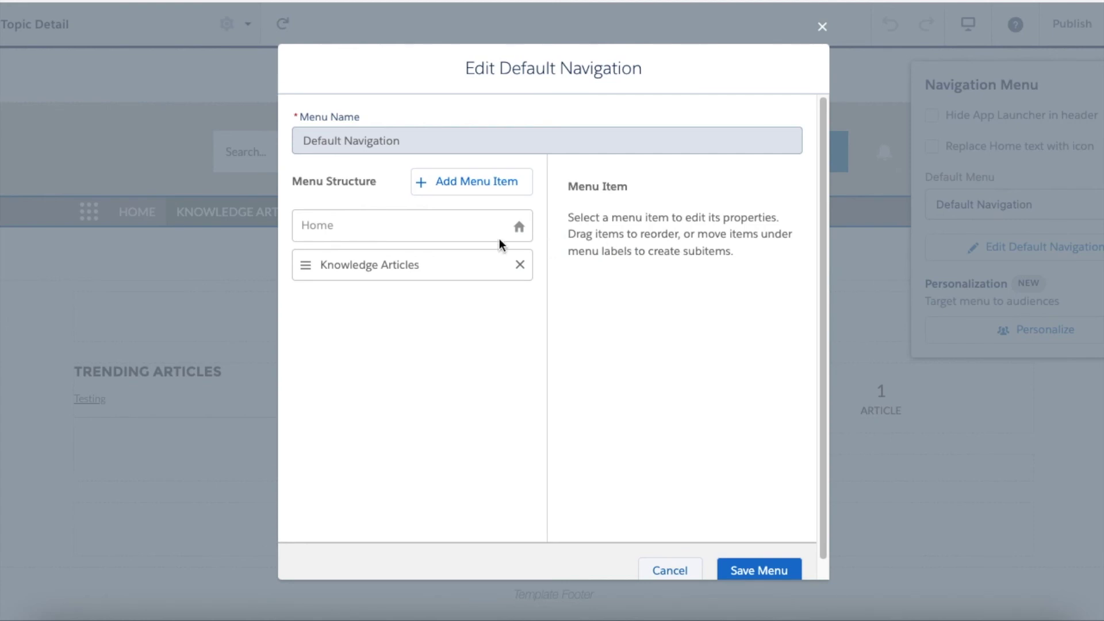
pyautogui.click(365, 270)
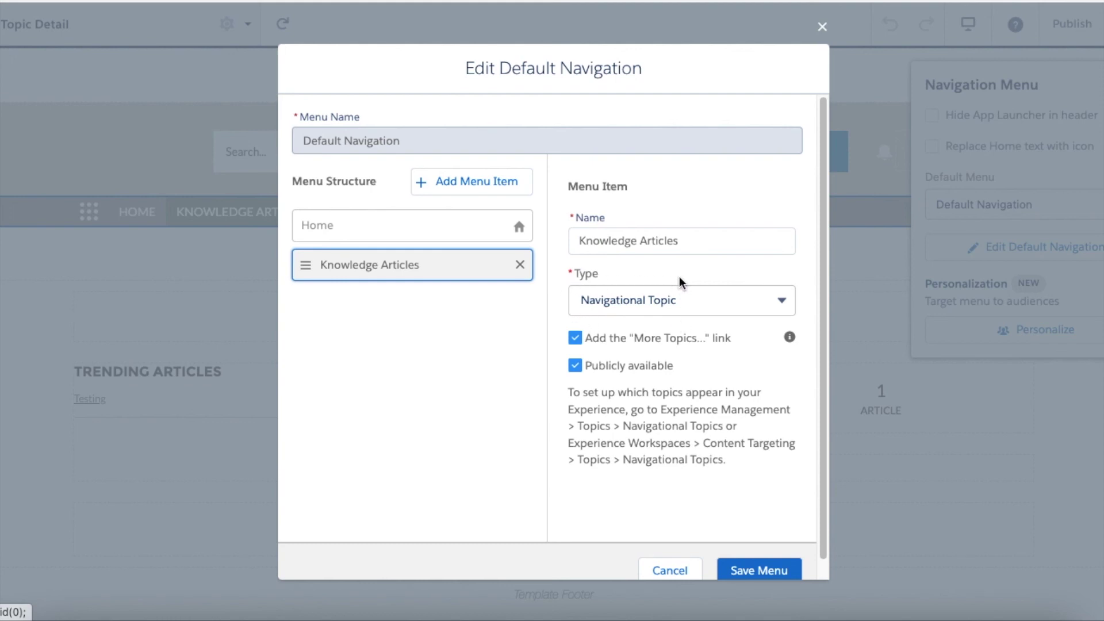
pyautogui.moveTo(709, 240); pyautogui.dragTo(564, 243)
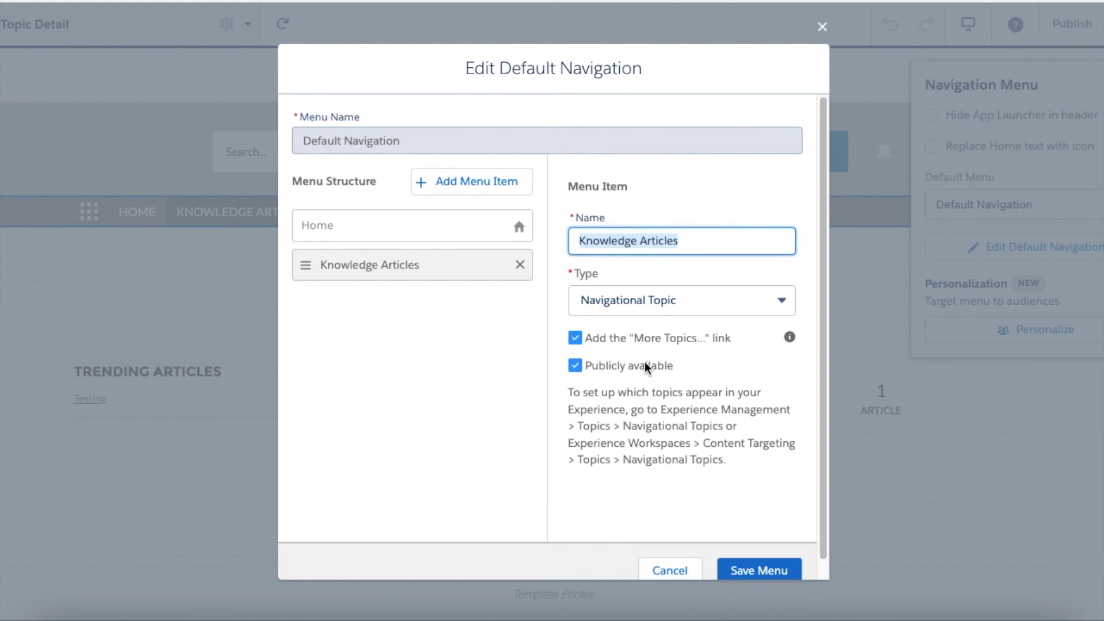
# On the public site in Safari, view the FAQ topic under Knowledge Articles and open its Testing article
pyautogui.click(214, 614)
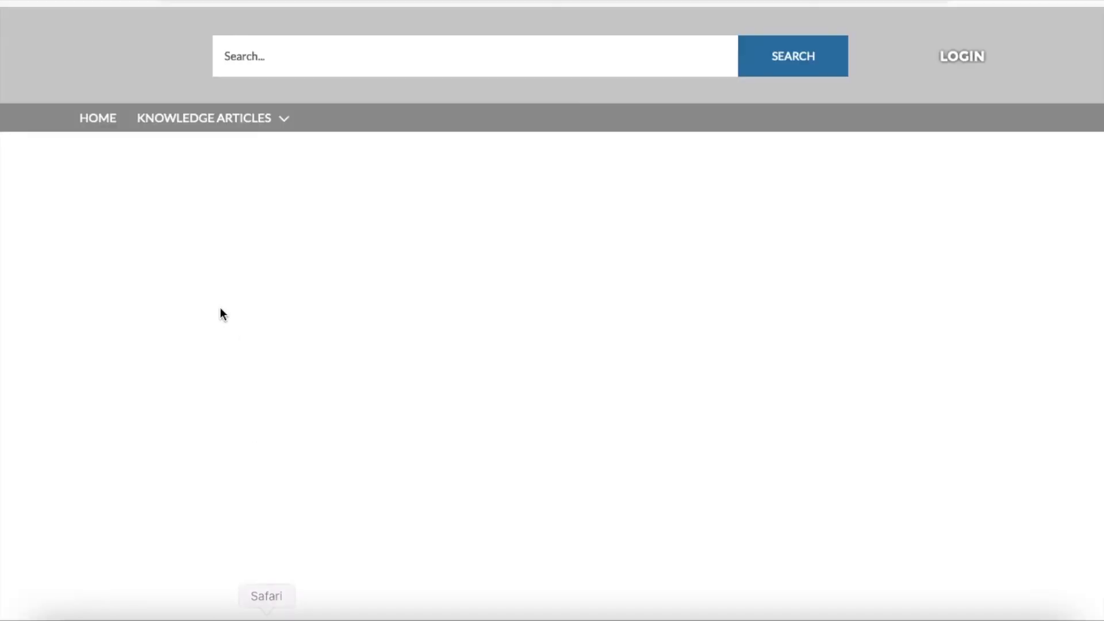
pyautogui.click(192, 117)
pyautogui.click(183, 148)
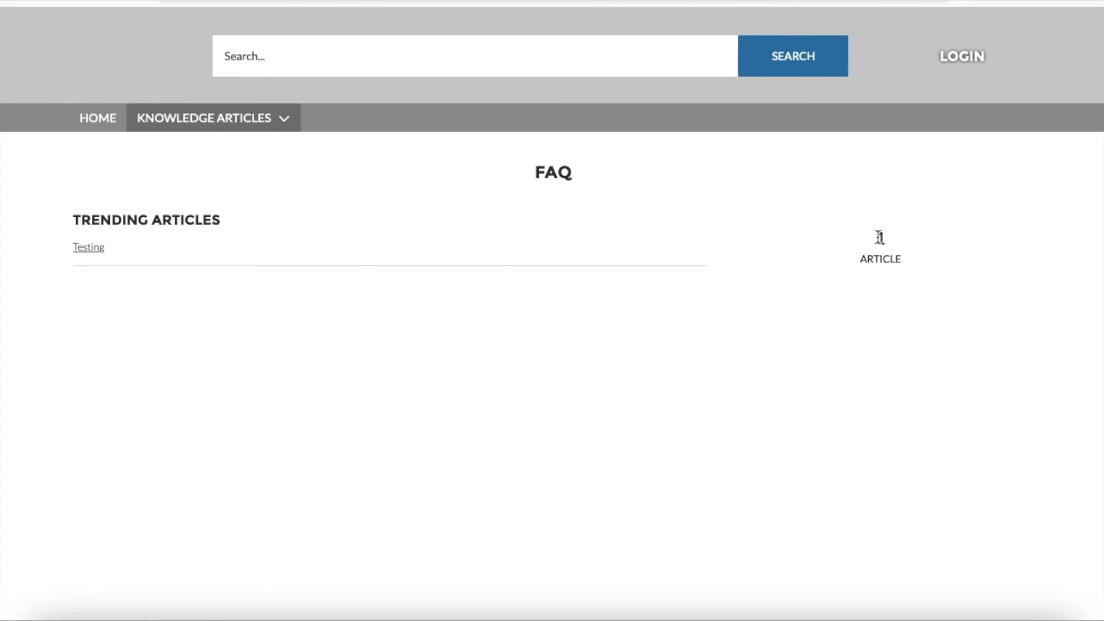
pyautogui.click(91, 250)
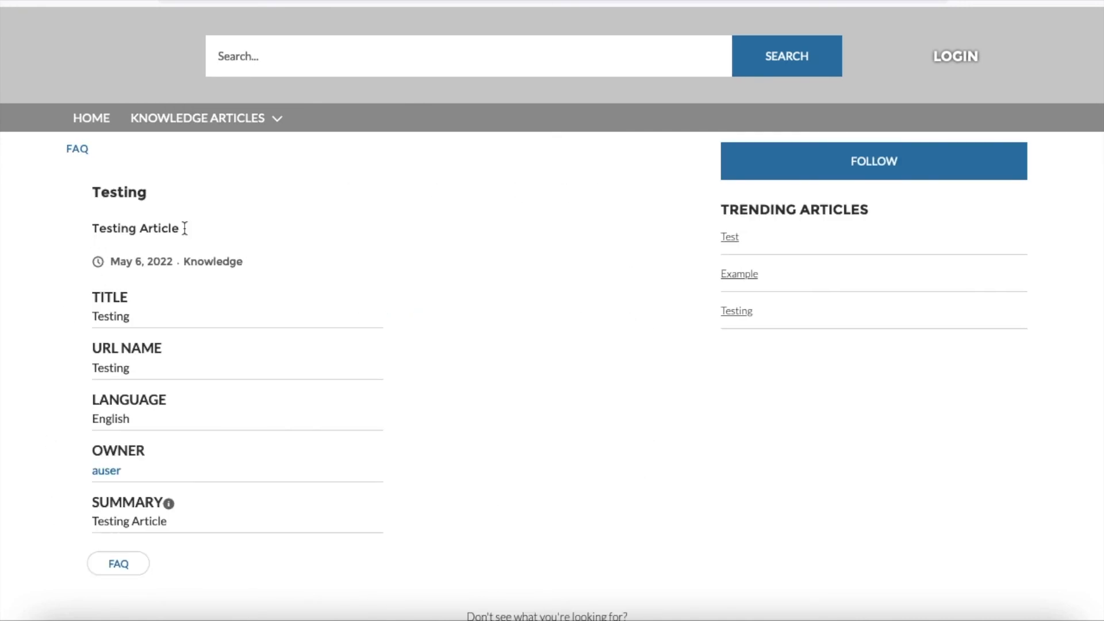
# View the Sample topic under Knowledge Articles and open its Example article
pyautogui.click(230, 128)
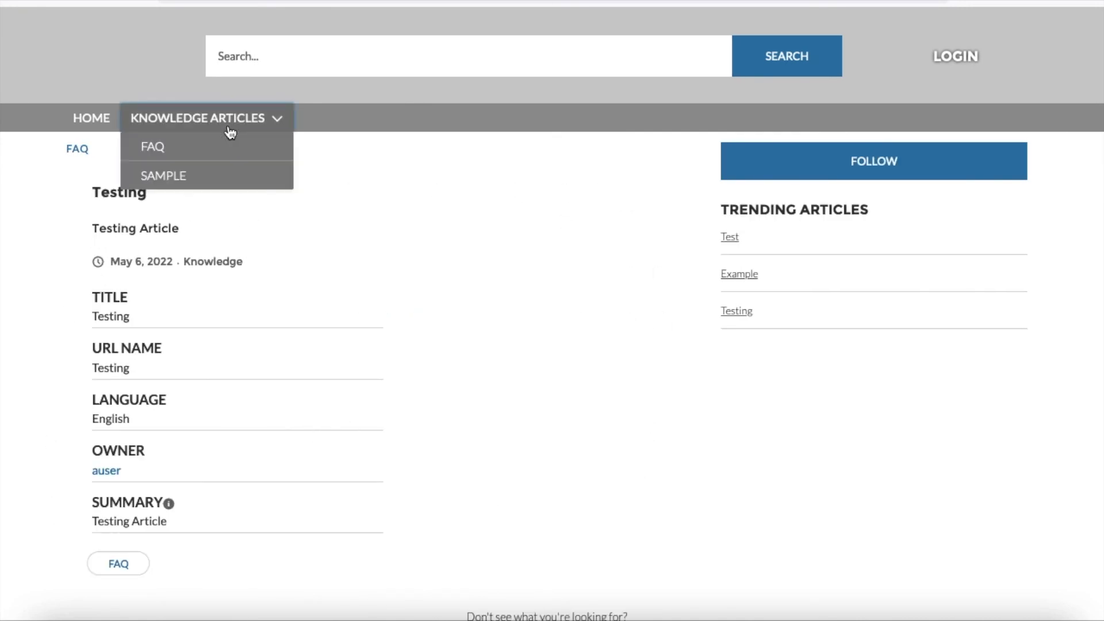
pyautogui.click(198, 177)
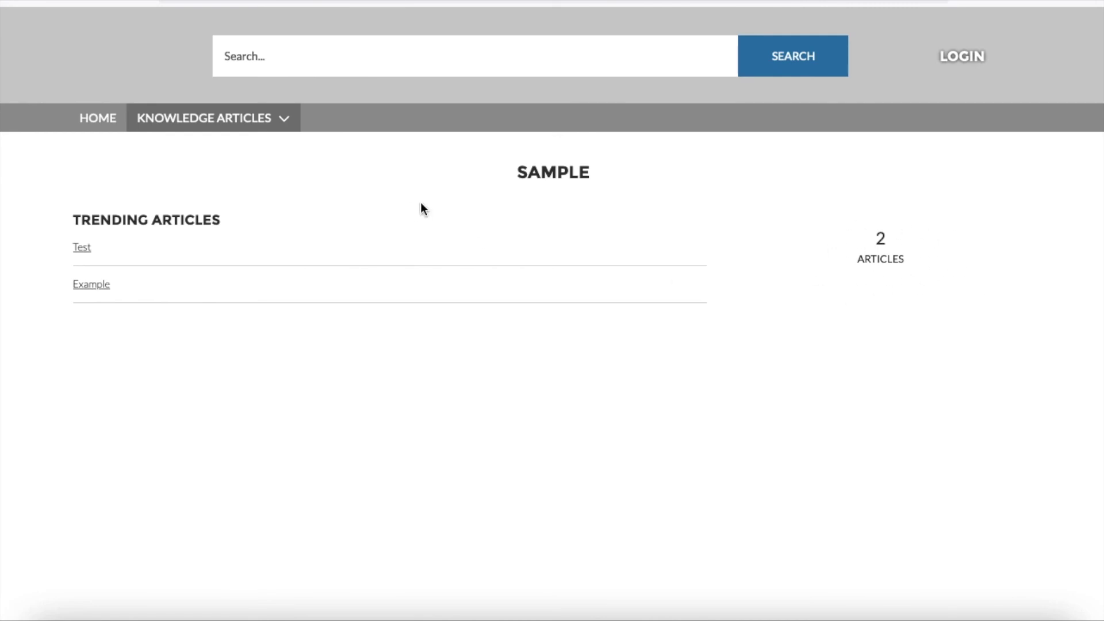
pyautogui.doubleClick(547, 170)
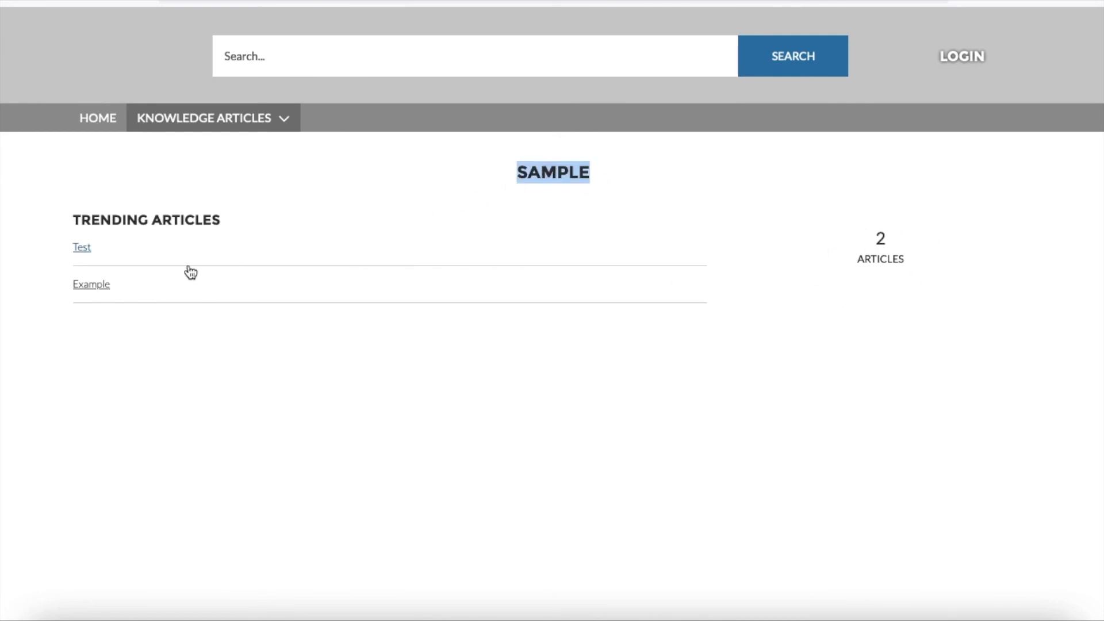
pyautogui.click(97, 284)
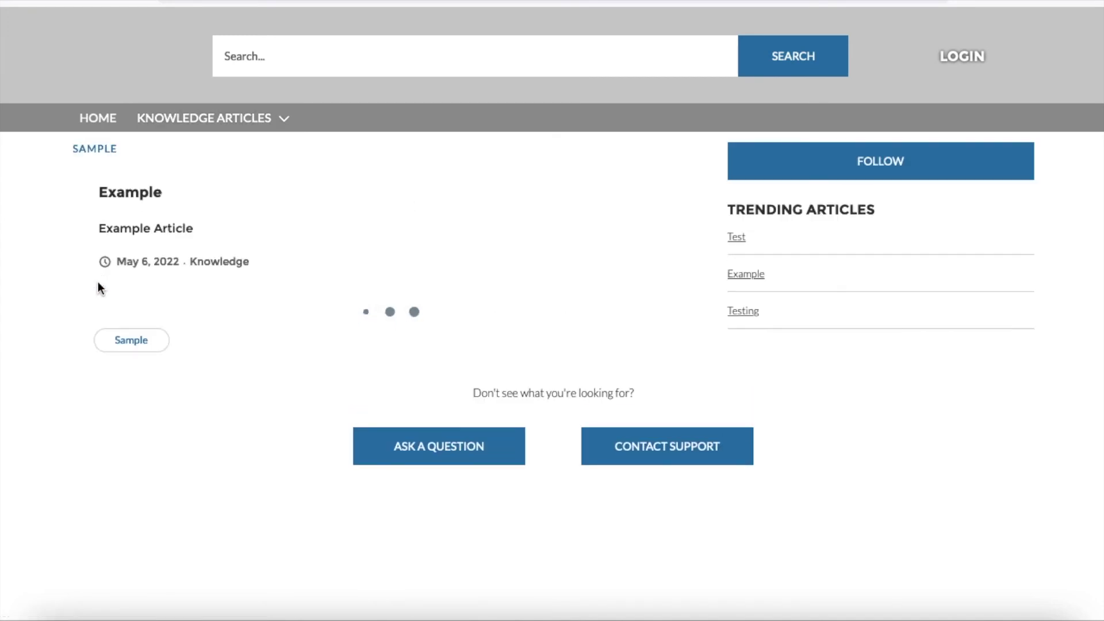